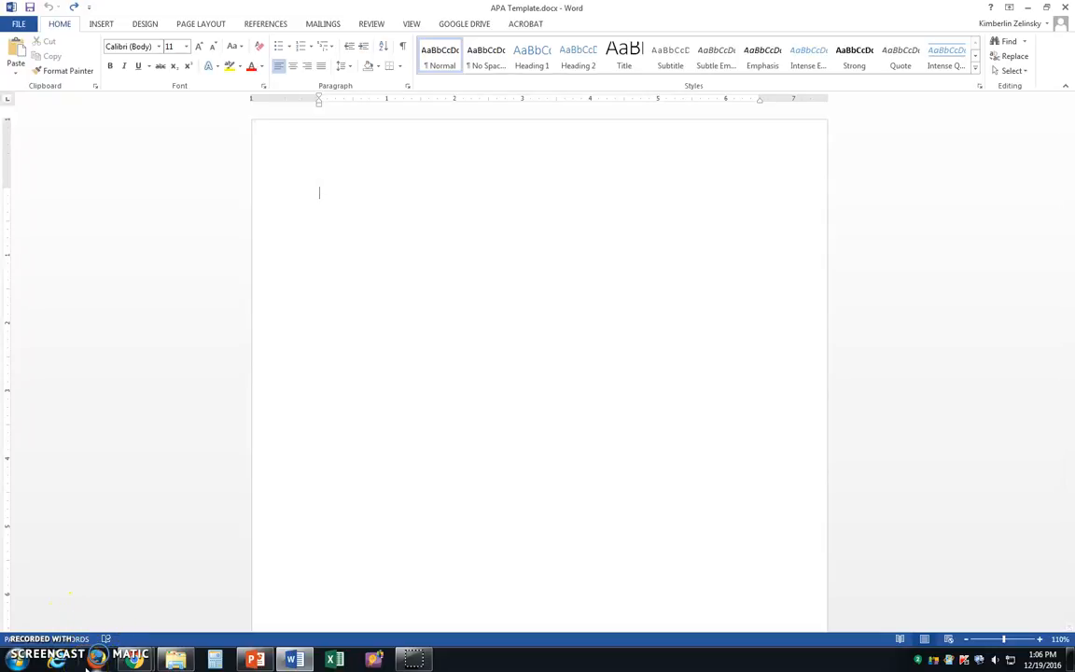
Set the blank document's font to Times New Roman, size 12
{"action": "left_click", "coordinate": [159, 46]}
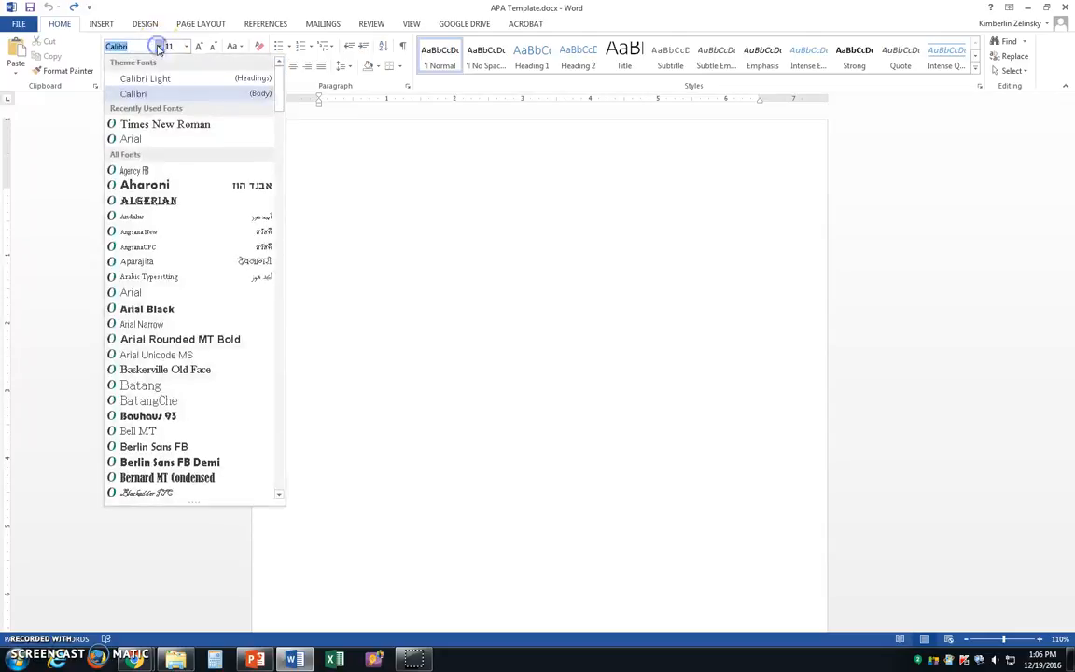
{"action": "left_click", "coordinate": [173, 124]}
{"action": "left_click", "coordinate": [187, 45]}
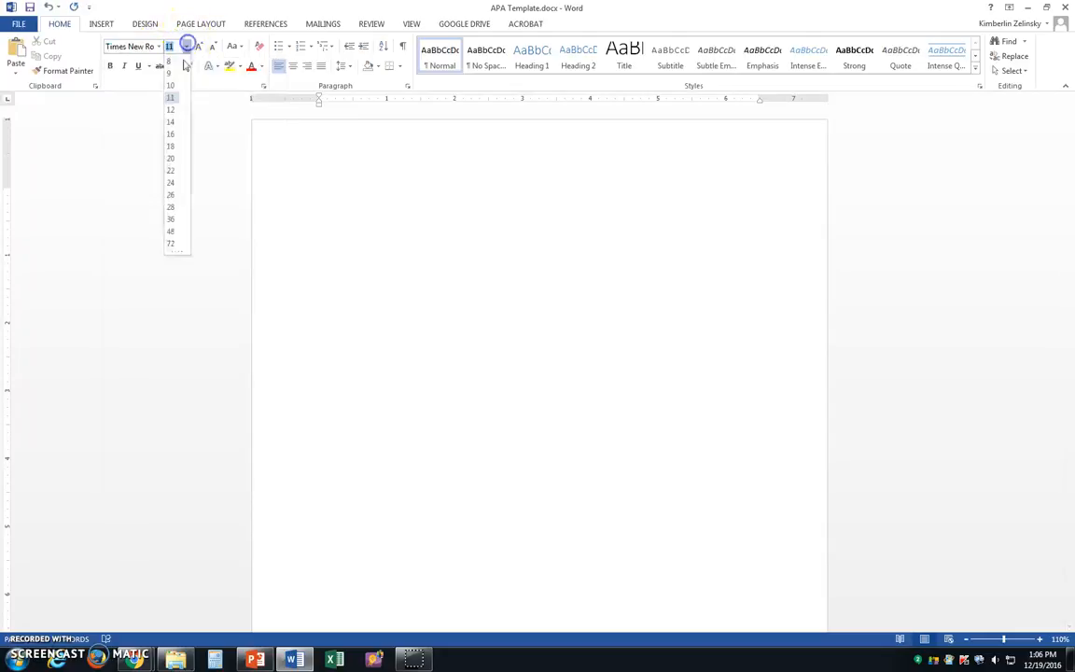
{"action": "left_click", "coordinate": [170, 110]}
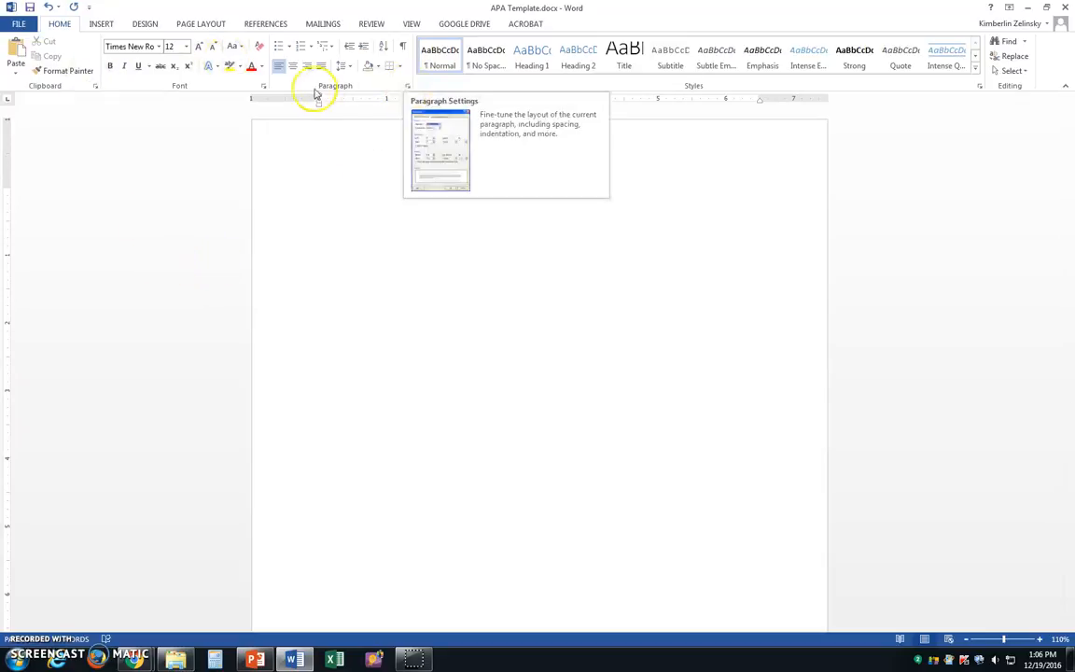
Set the paragraph line spacing to Double and turn on not adding space between paragraphs of the same style
{"action": "left_click", "coordinate": [407, 86]}
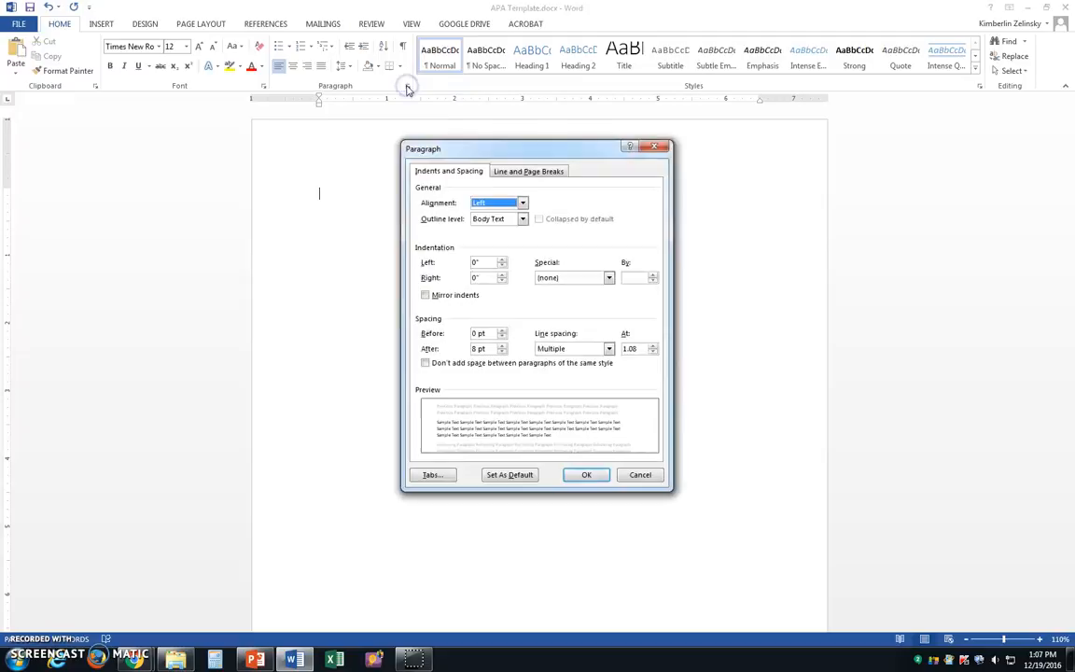
{"action": "left_click", "coordinate": [425, 364]}
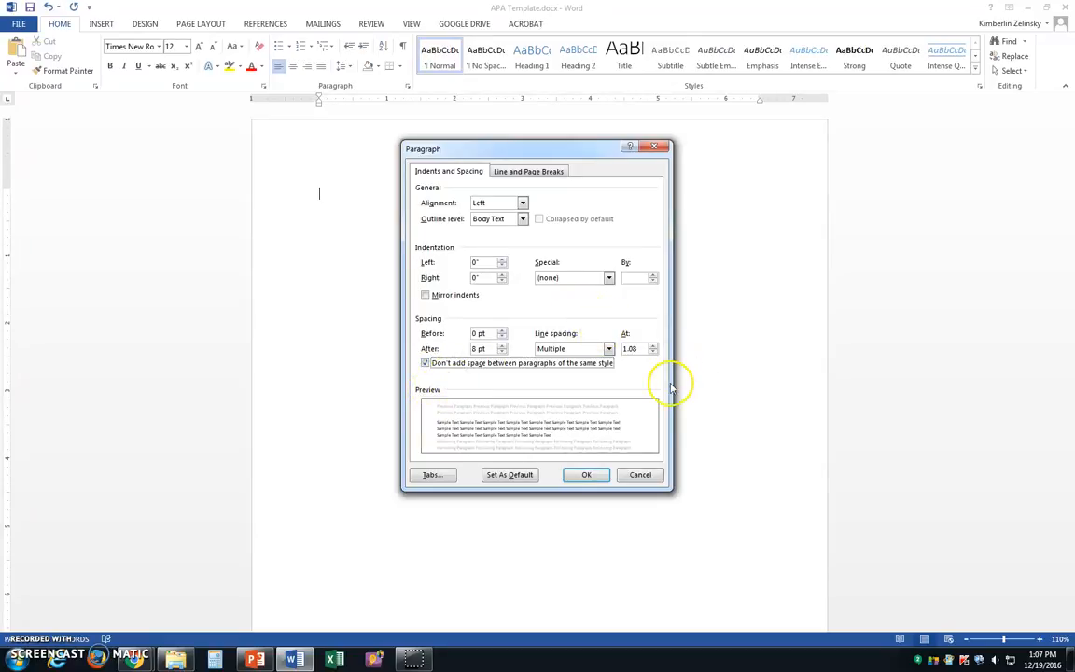
{"action": "left_click", "coordinate": [608, 349]}
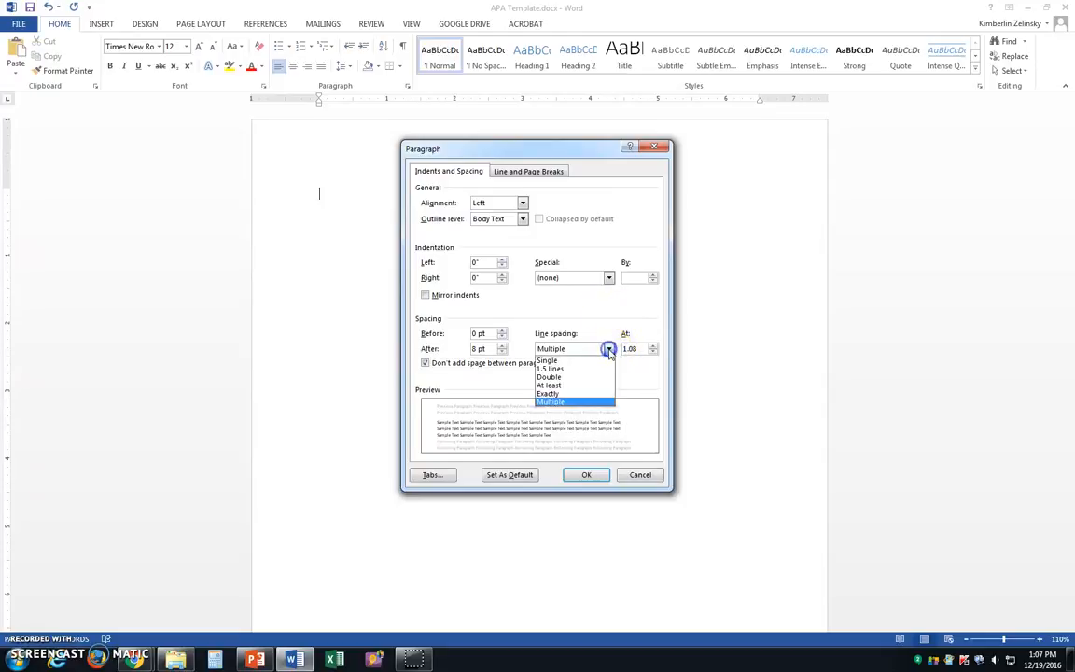
{"action": "left_click", "coordinate": [570, 377]}
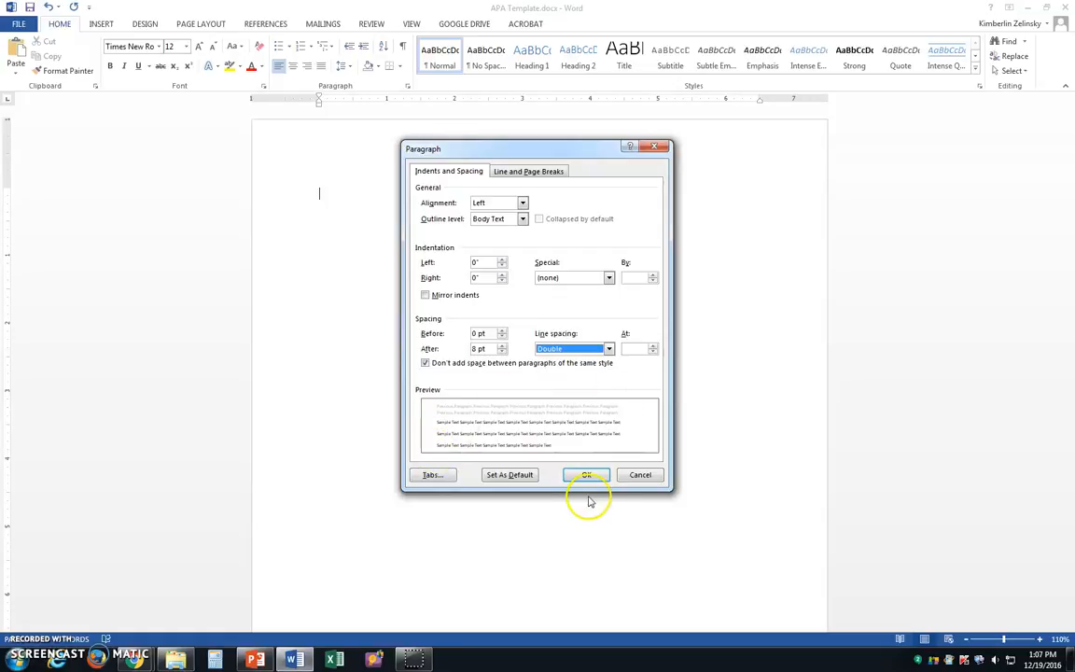
{"action": "left_click", "coordinate": [588, 476]}
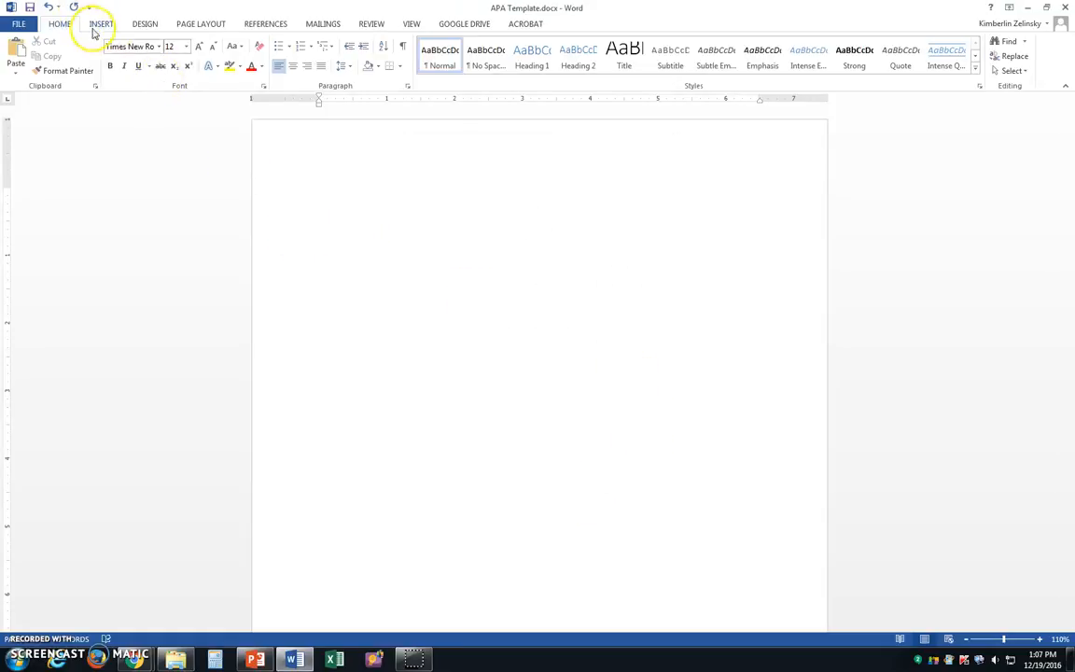
Apply the Normal page margins of 1 inch on all sides
{"action": "left_click", "coordinate": [200, 24]}
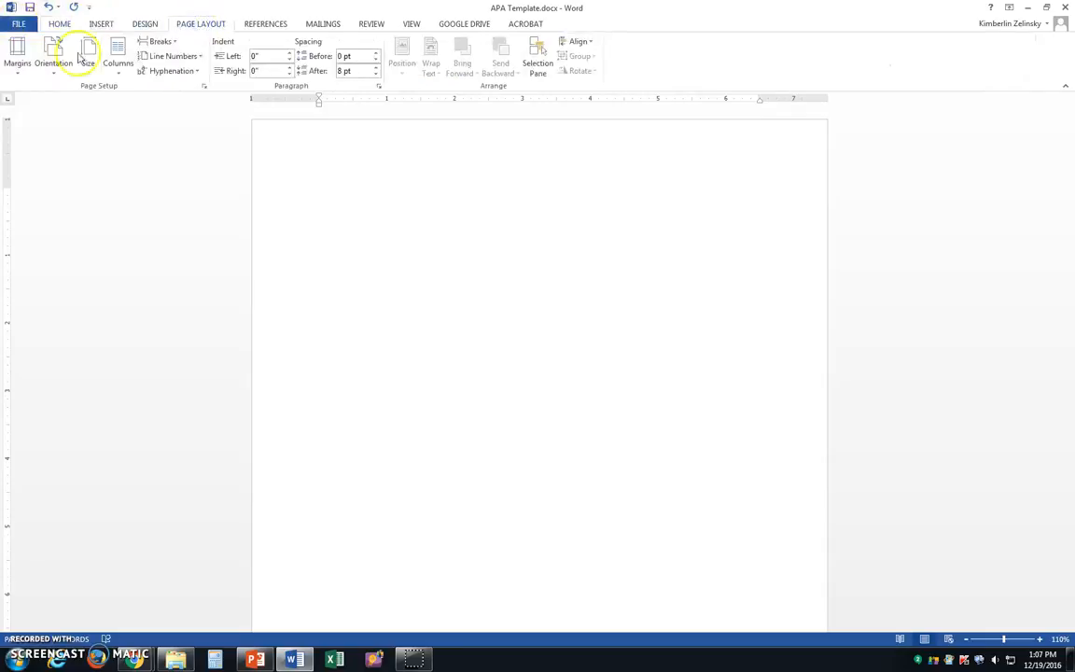
{"action": "left_click", "coordinate": [15, 75]}
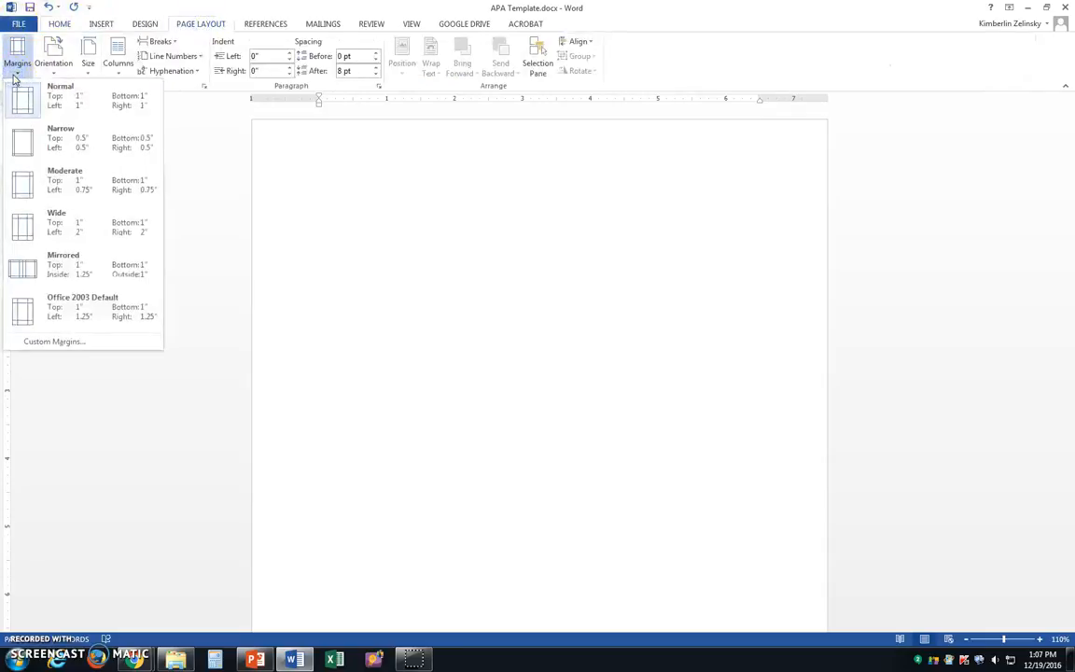
{"action": "left_click", "coordinate": [62, 111]}
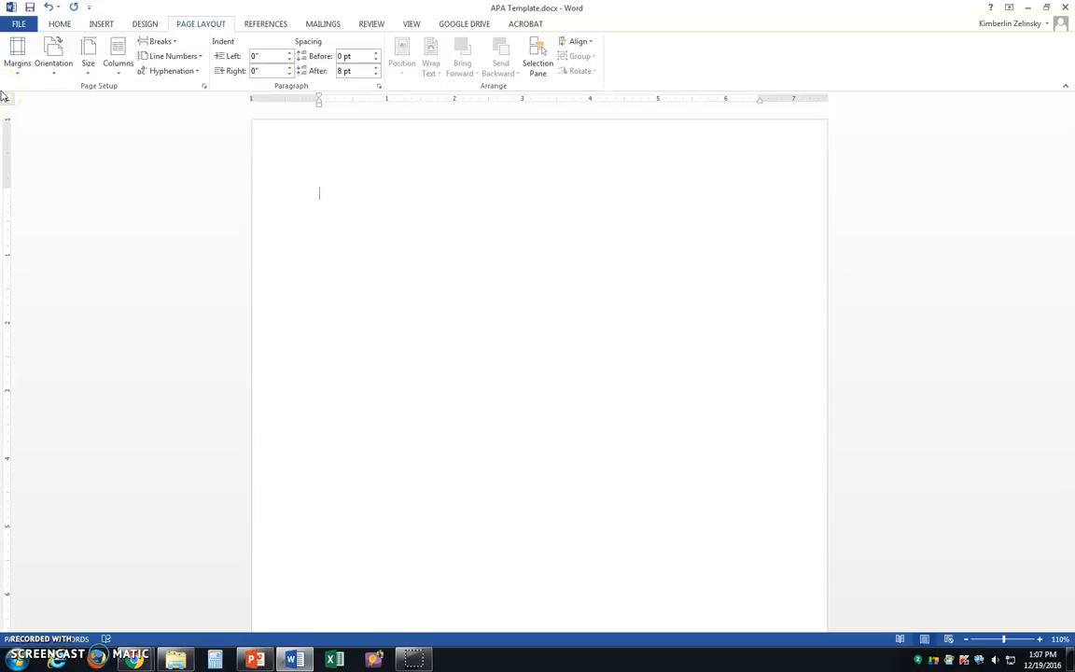
Add blank lines above the title position and enter the centered title "Template for Papers" on the first page
{"action": "left_click", "coordinate": [56, 23]}
{"action": "key", "text": "Return"}
{"action": "key", "text": "Return"}
{"action": "key", "text": "Return"}
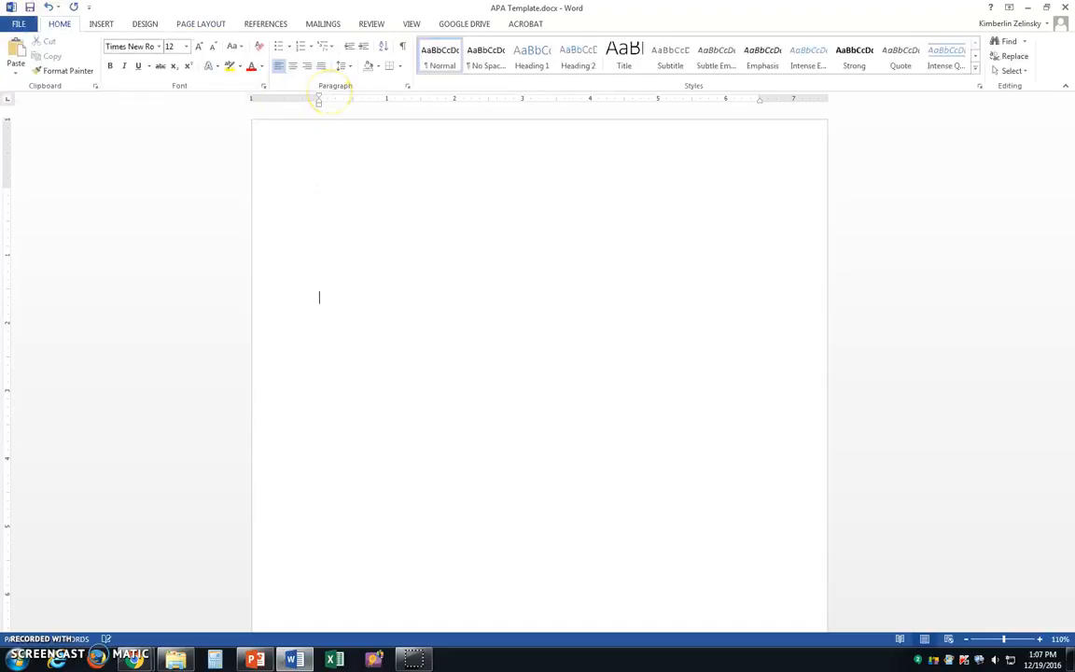
{"action": "left_click", "coordinate": [292, 66]}
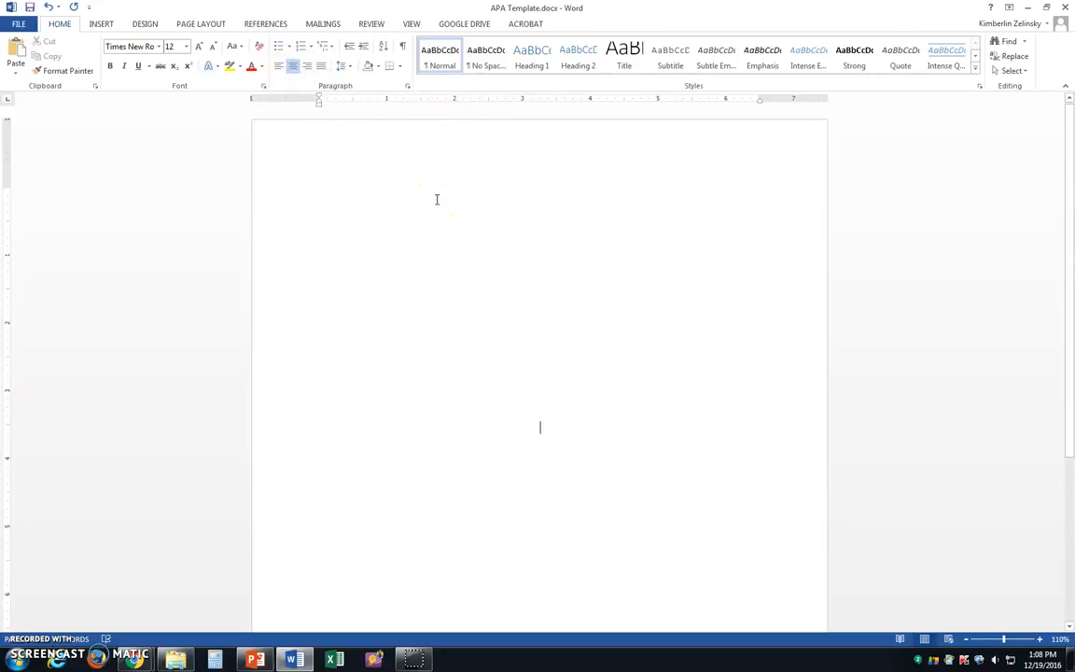
{"action": "type", "text": "Temp"}
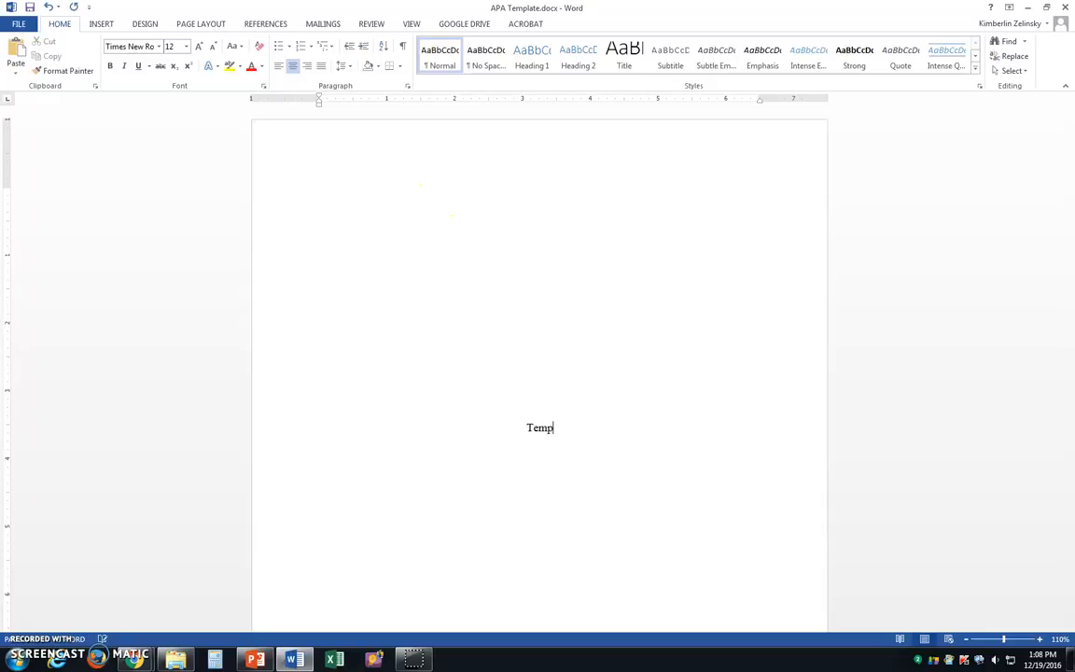
{"action": "type", "text": "late for "}
{"action": "type", "text": "Papers "}
Enter the author's full name and "Baker College" on separate centered lines below the title
{"action": "type", "text": "Kimberlin."}
{"action": "key", "text": "BackSpace"}
{"action": "type", "text": "G. Zelinsky"}
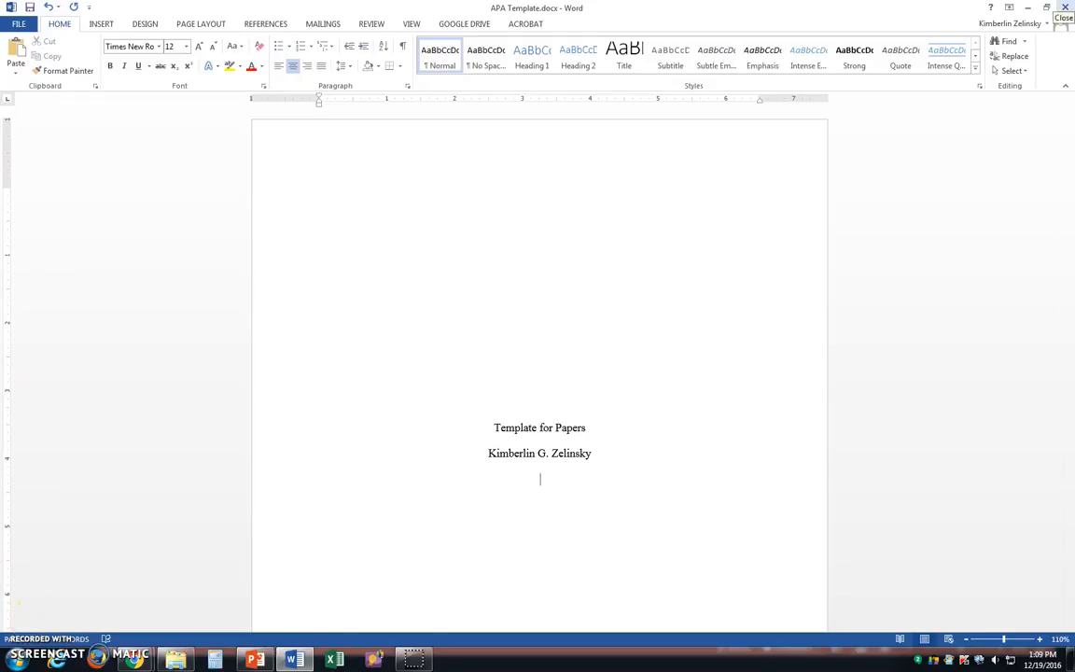
{"action": "type", "text": "ker C"}
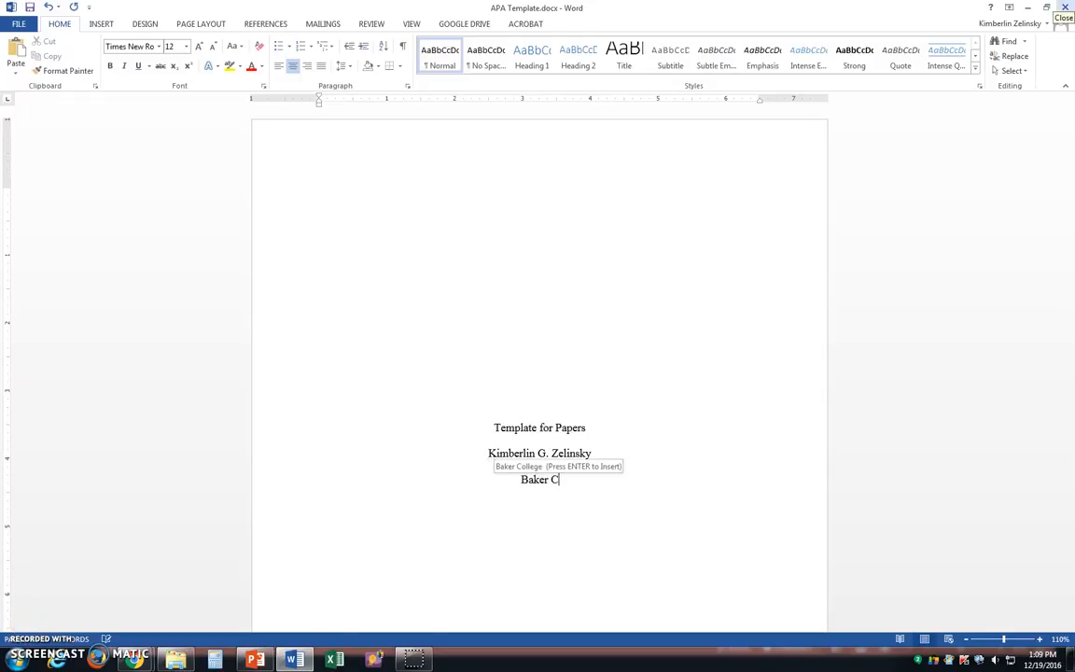
{"action": "type", "text": "ollege"}
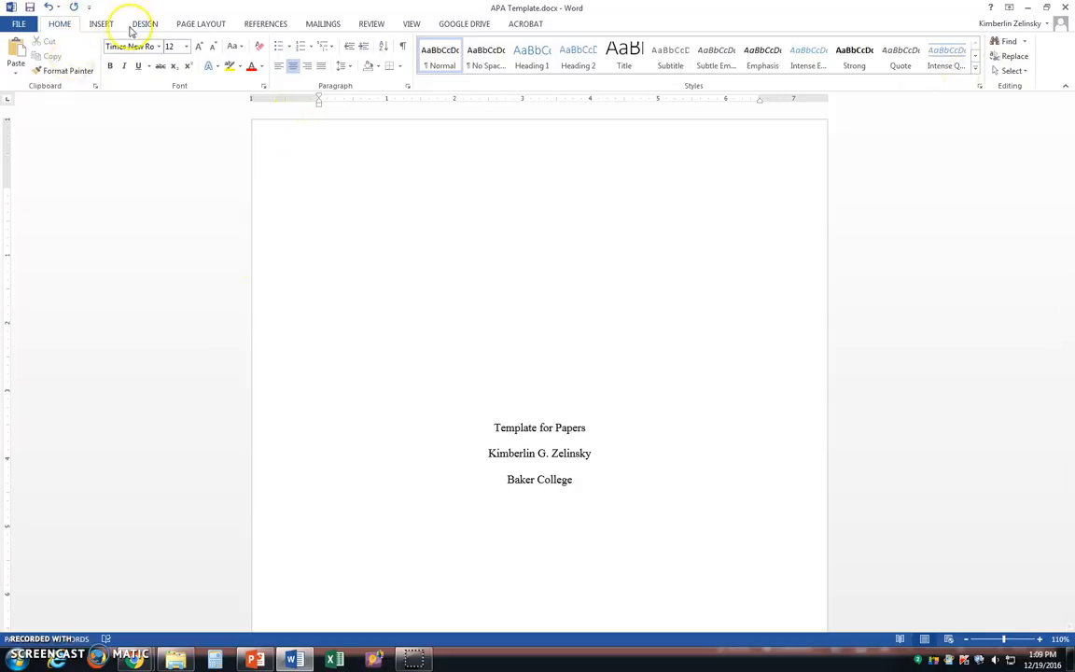
Insert a Blank header and give the first page its own header with Different First Page
{"action": "left_click", "coordinate": [99, 24]}
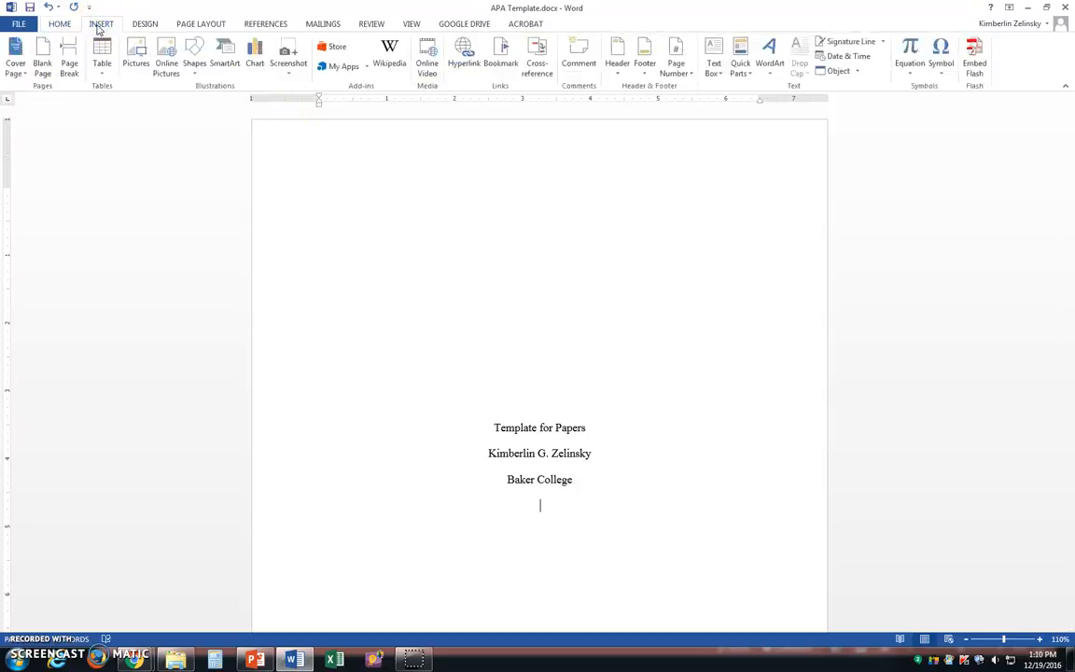
{"action": "left_click", "coordinate": [617, 63]}
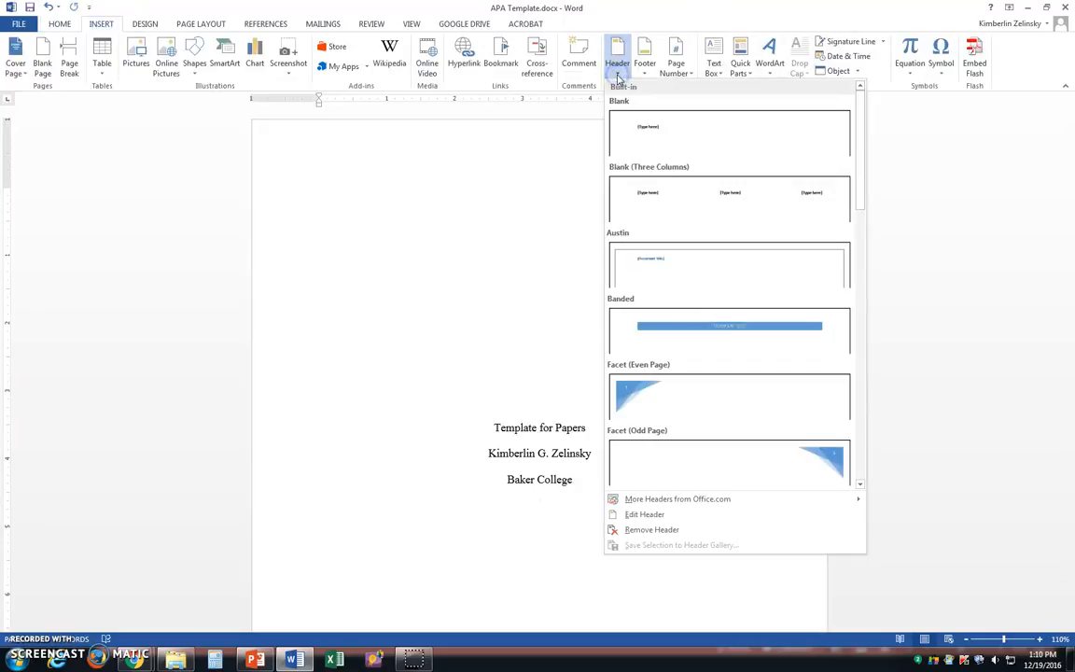
{"action": "left_click", "coordinate": [667, 142]}
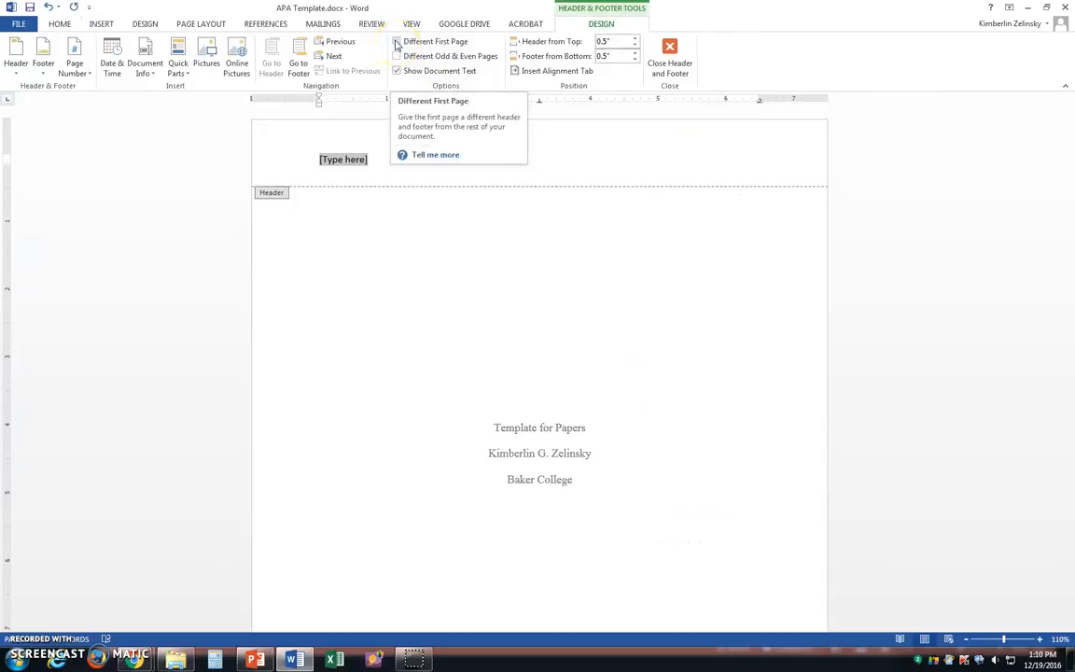
{"action": "left_click", "coordinate": [397, 42]}
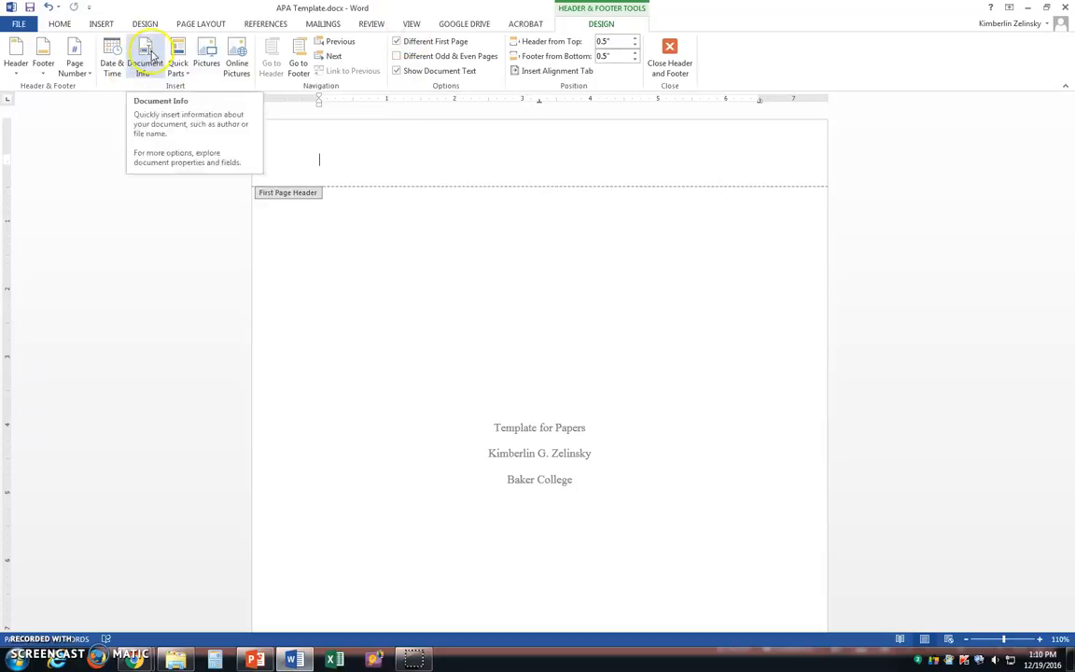
Insert a Plain Number 3 page number at the top of the page in the first page header
{"action": "left_click", "coordinate": [90, 78]}
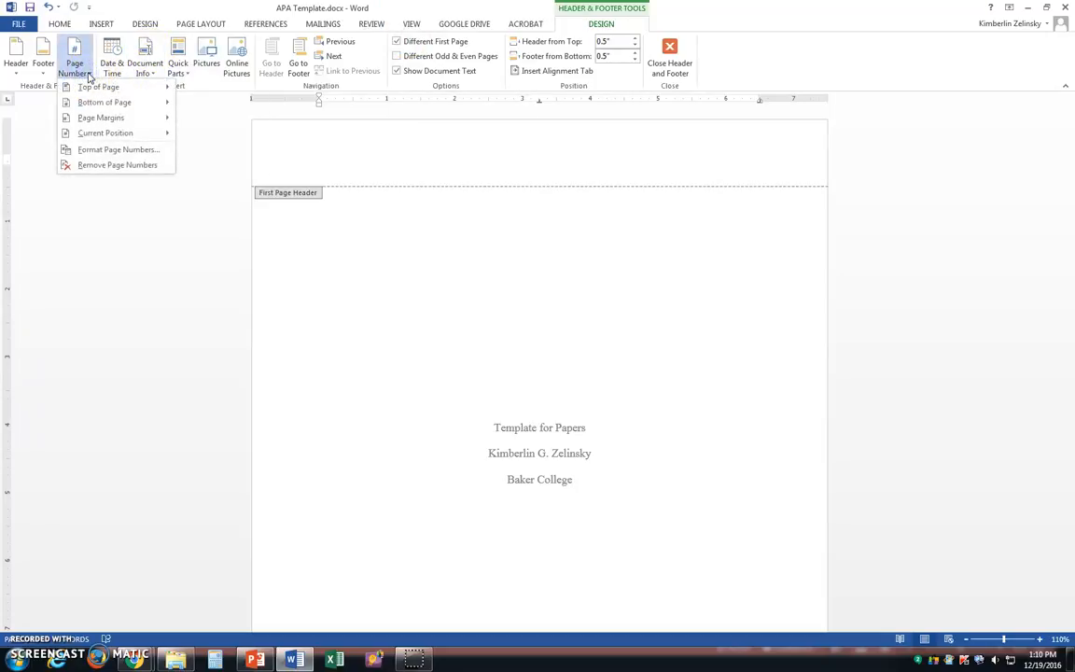
{"action": "mouse_move", "coordinate": [84, 86]}
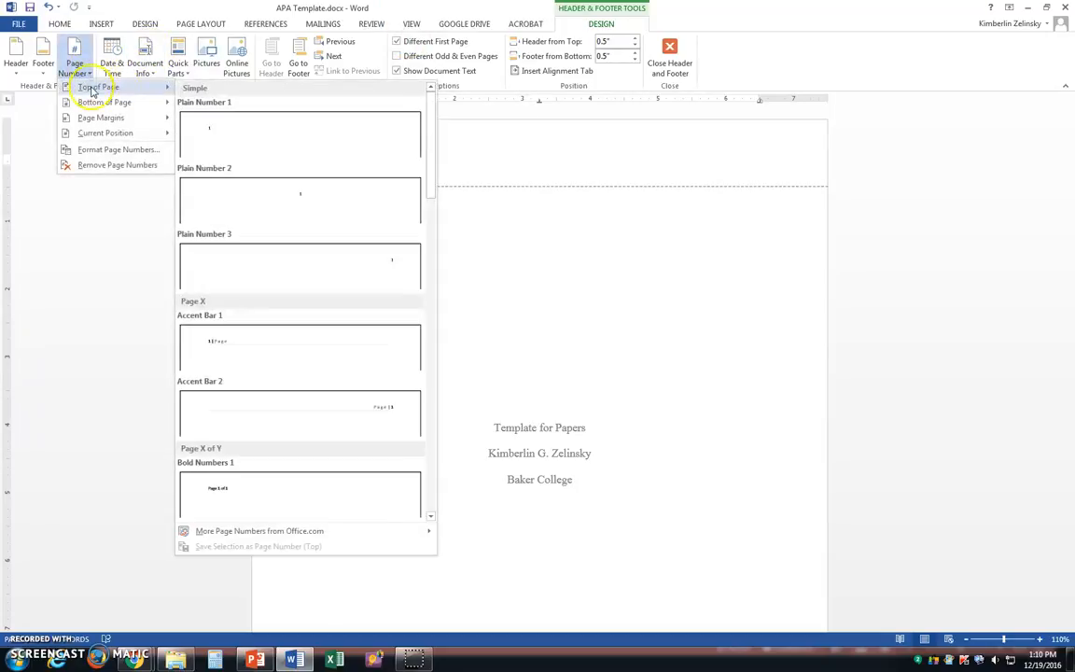
{"action": "left_click", "coordinate": [283, 270]}
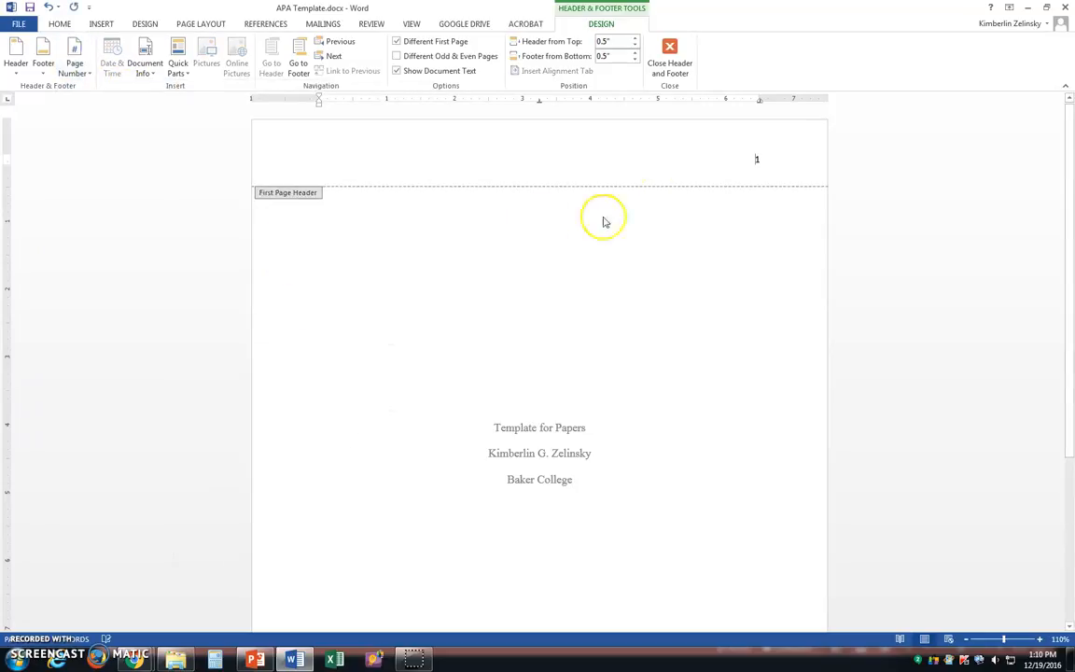
Format the page number in the first page header as Times New Roman, size 12
{"action": "left_click", "coordinate": [757, 163]}
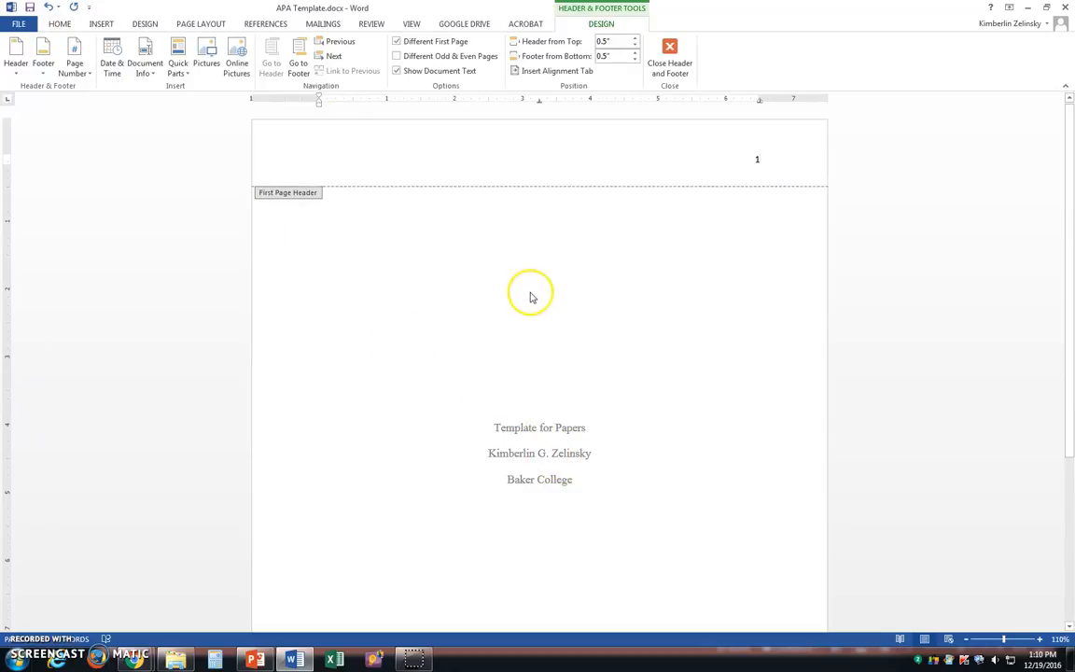
{"action": "left_click", "coordinate": [58, 23]}
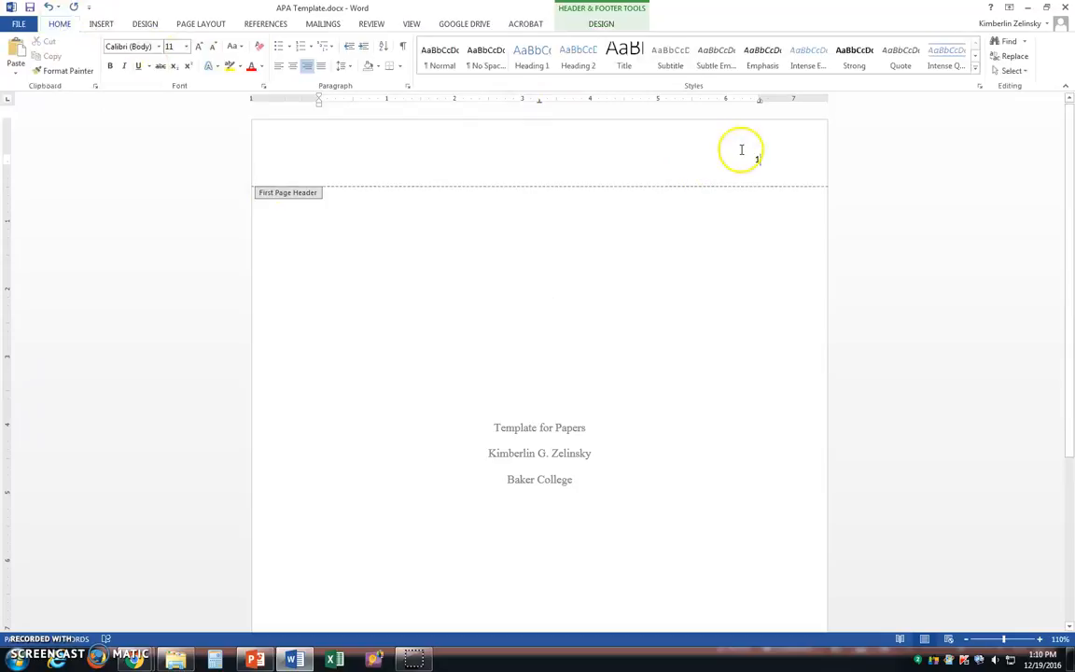
{"action": "double_click", "coordinate": [759, 161]}
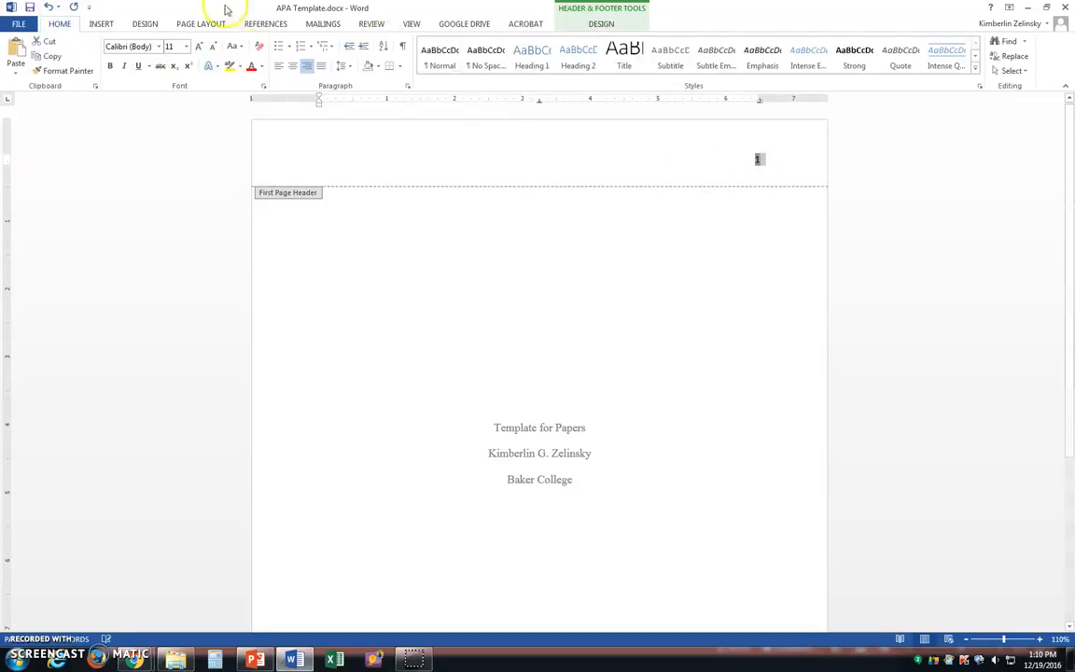
{"action": "left_click", "coordinate": [159, 46]}
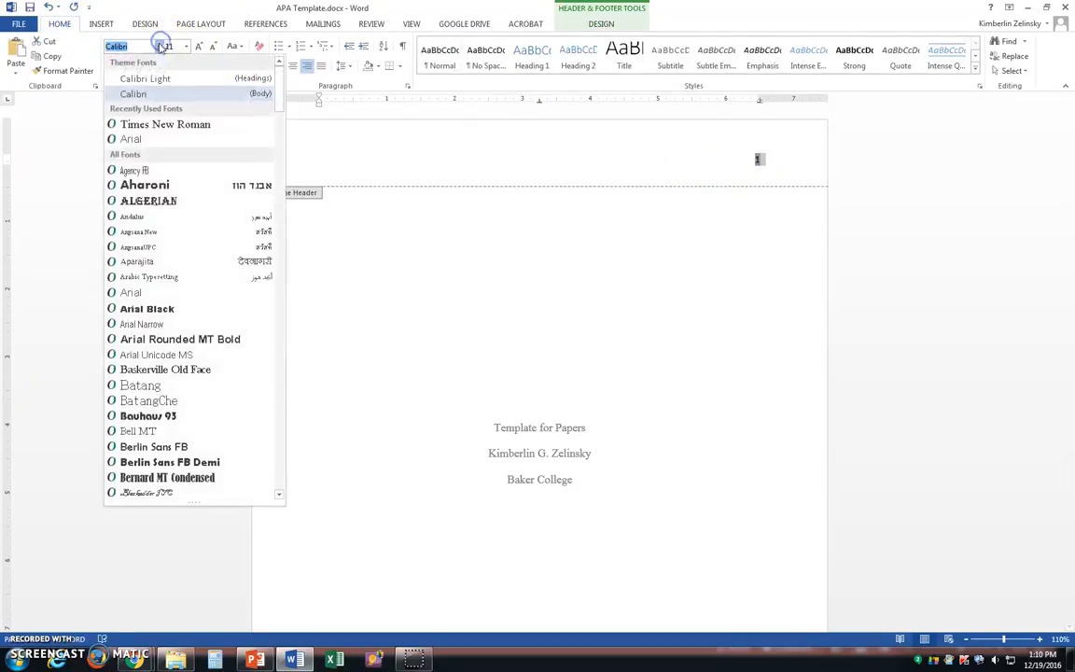
{"action": "left_click", "coordinate": [137, 115]}
{"action": "left_click", "coordinate": [187, 46]}
{"action": "left_click", "coordinate": [168, 108]}
{"action": "left_click", "coordinate": [755, 162]}
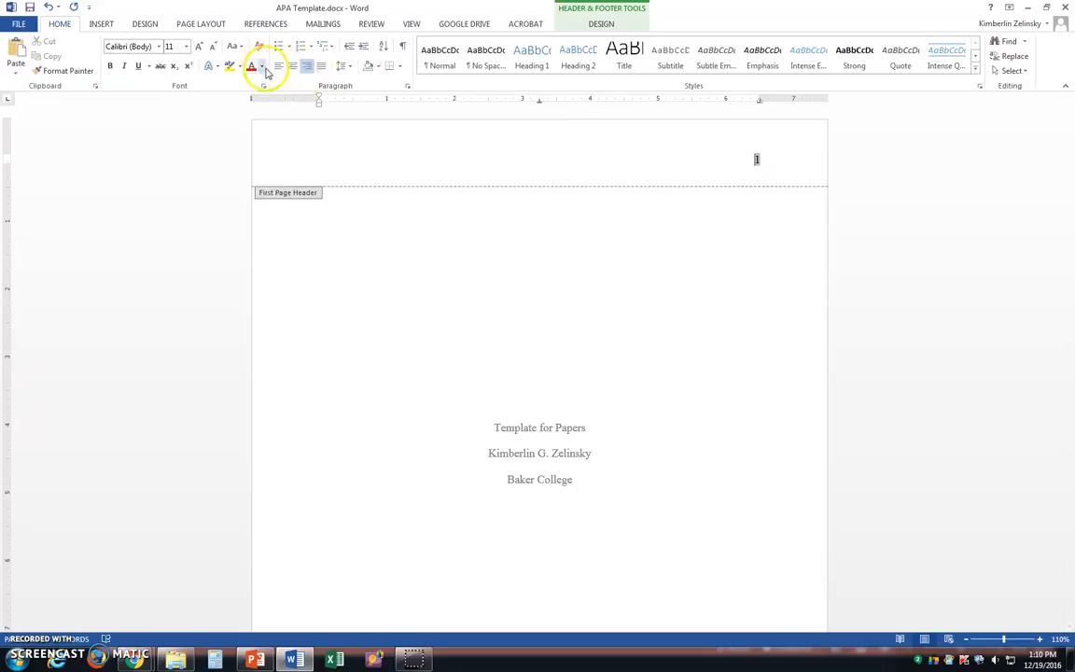
{"action": "left_click", "coordinate": [158, 46]}
{"action": "left_click", "coordinate": [159, 127]}
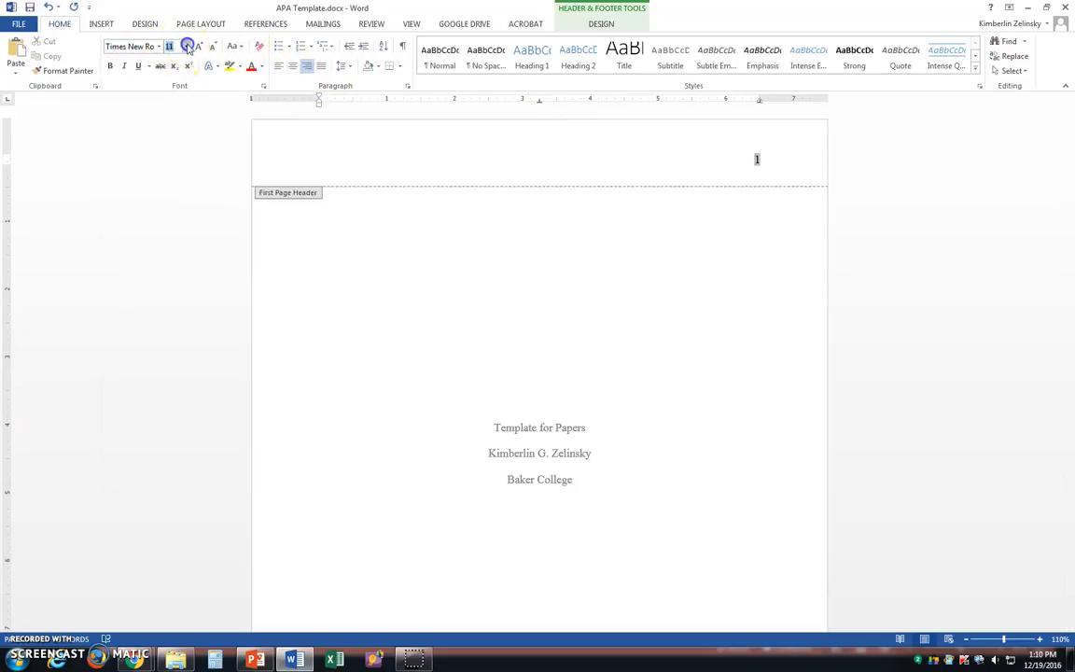
{"action": "left_click", "coordinate": [186, 46]}
{"action": "left_click", "coordinate": [171, 110]}
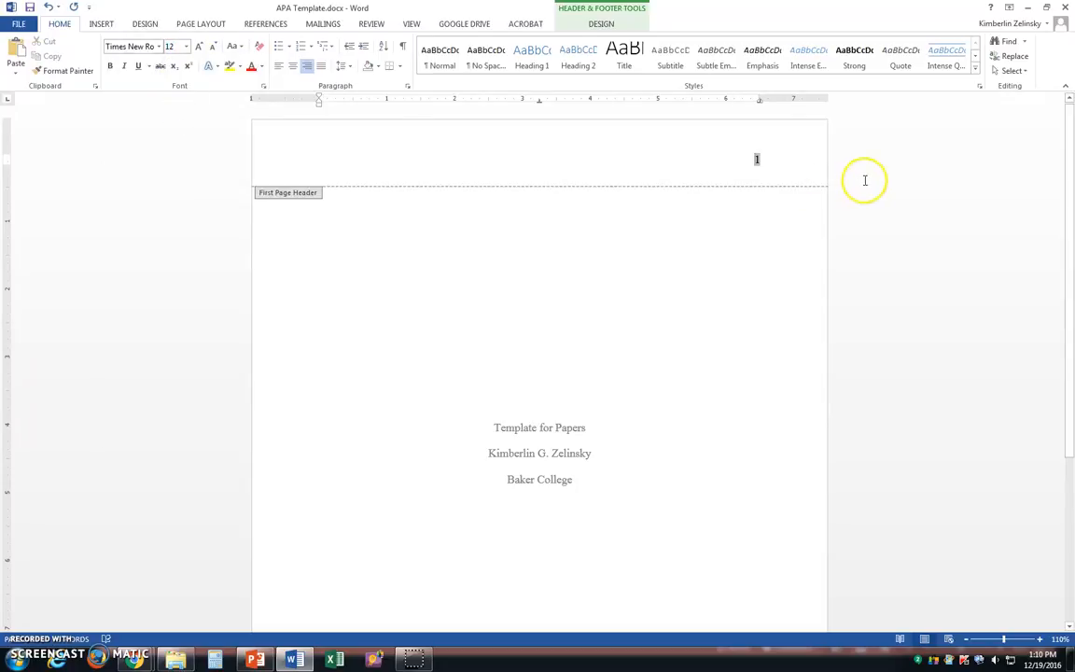
Enter "Running head: TEMPLATE" before the page number and space it to the header's left margin, keeping the number at the right margin
{"action": "type", "text": "Running head:"}
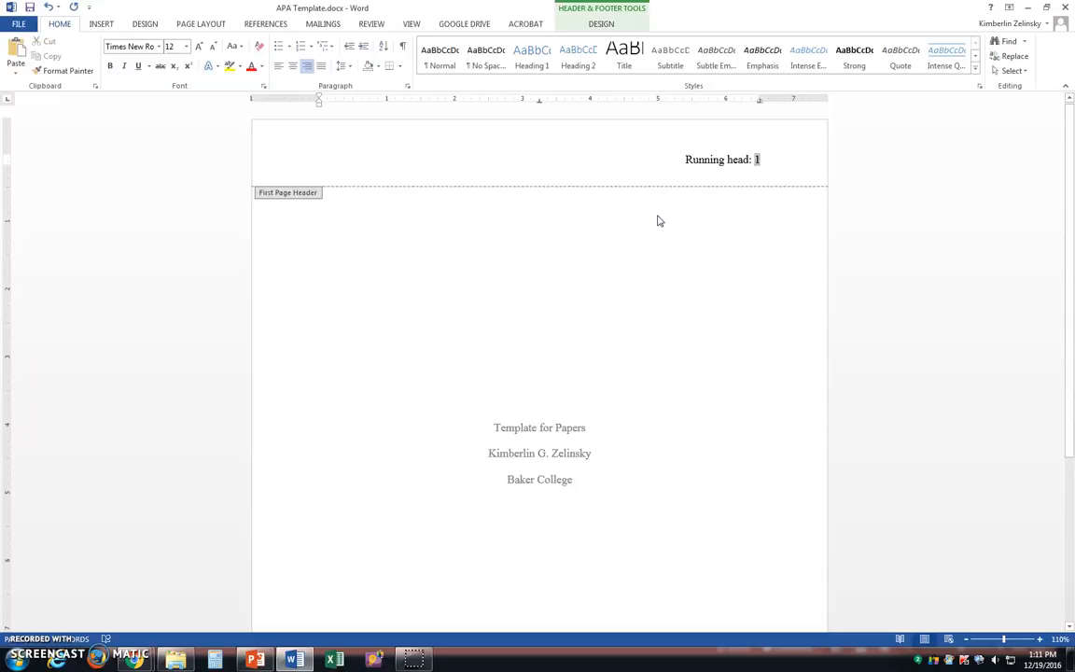
{"action": "type", "text": "TEAM"}
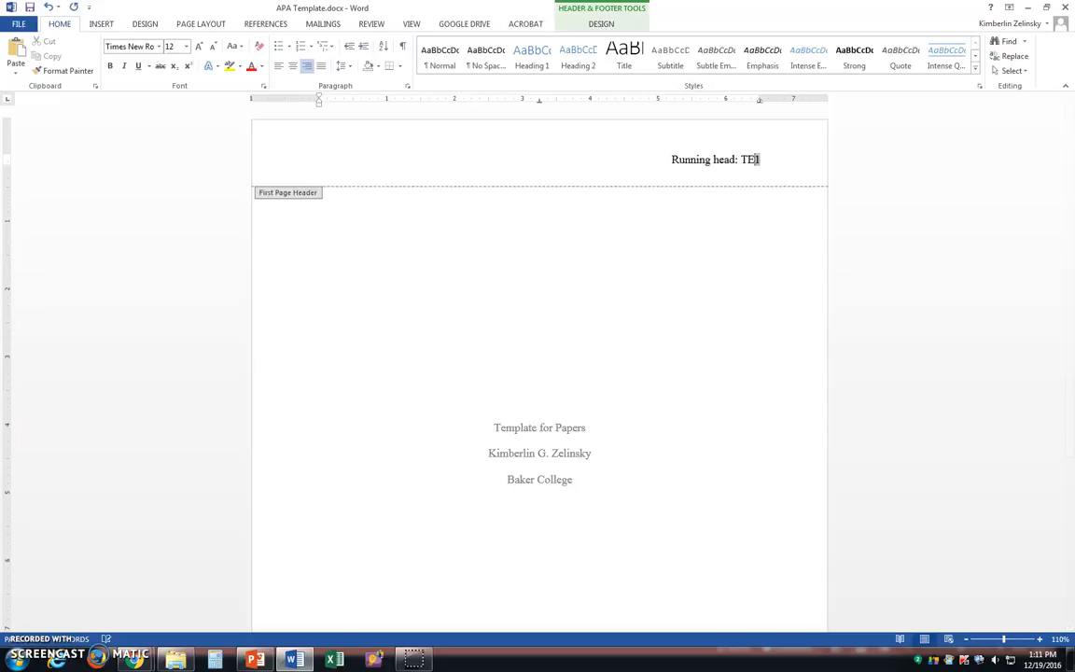
{"action": "key", "text": "BackSpace"}
{"action": "key", "text": "BackSpace"}
{"action": "type", "text": "MPLATE"}
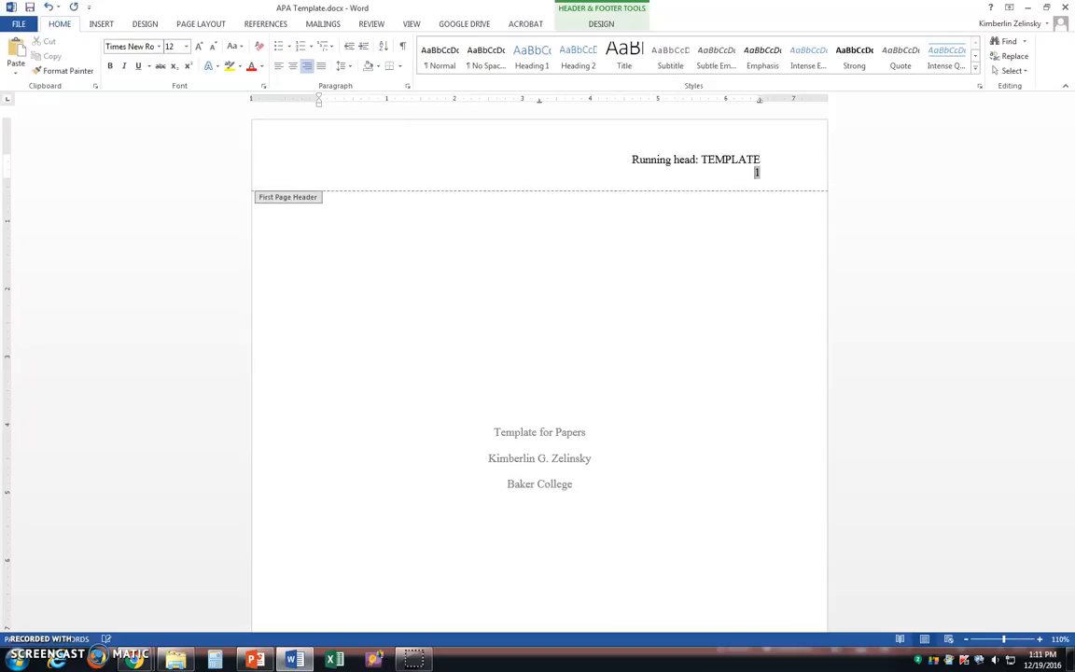
{"action": "key", "text": "BackSpace"}
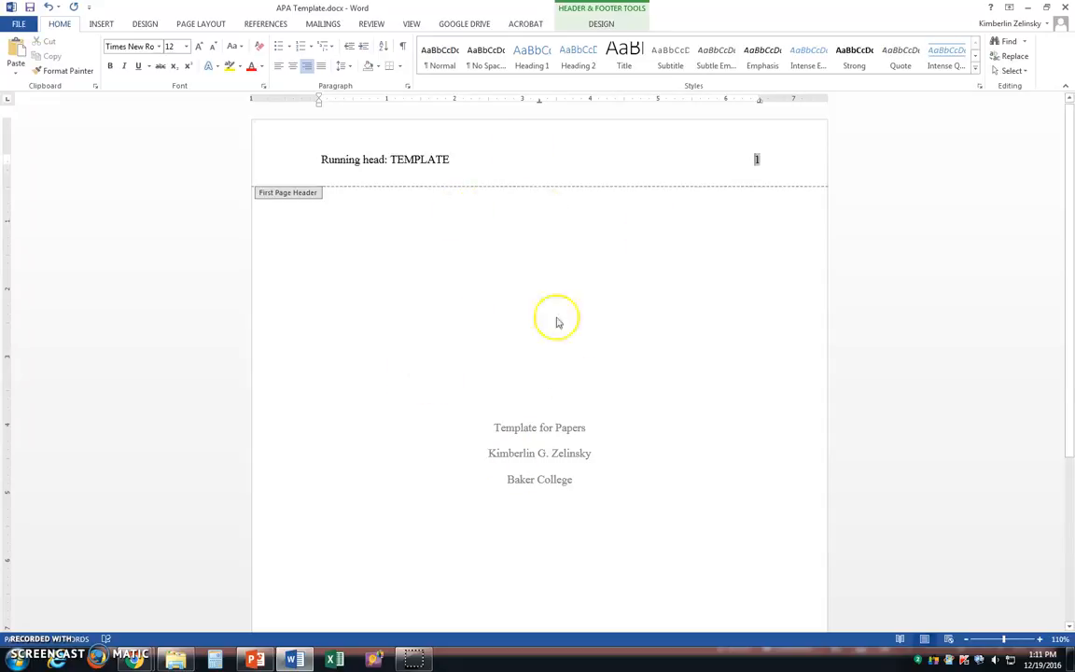
Return from the first page header to the body text and insert a page break below the school name on the title page
{"action": "double_click", "coordinate": [539, 509]}
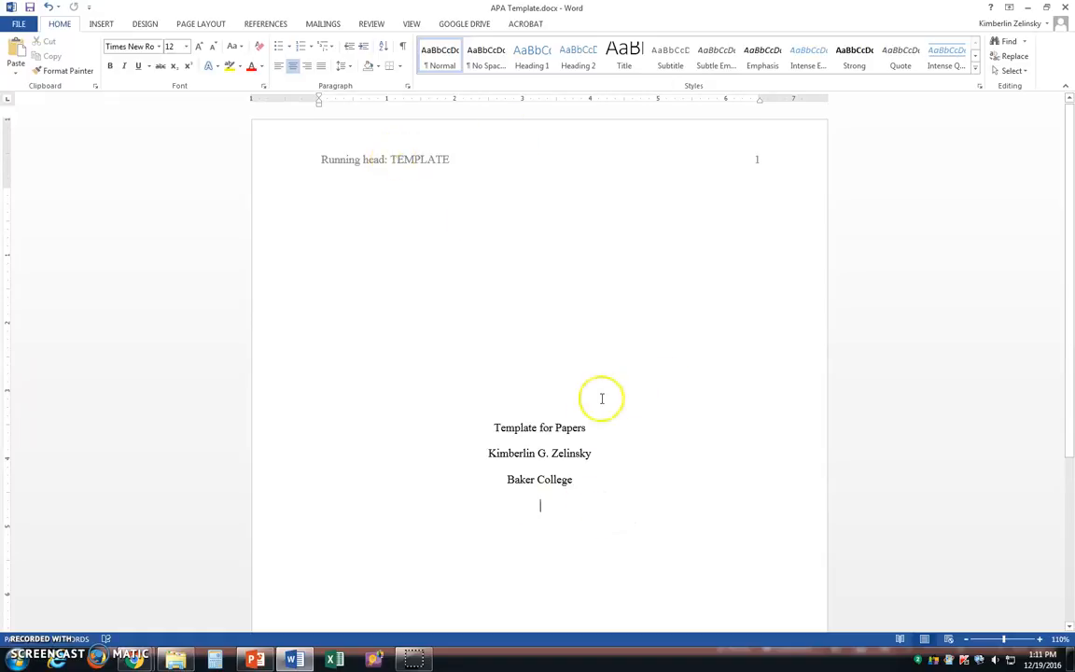
{"action": "double_click", "coordinate": [485, 163]}
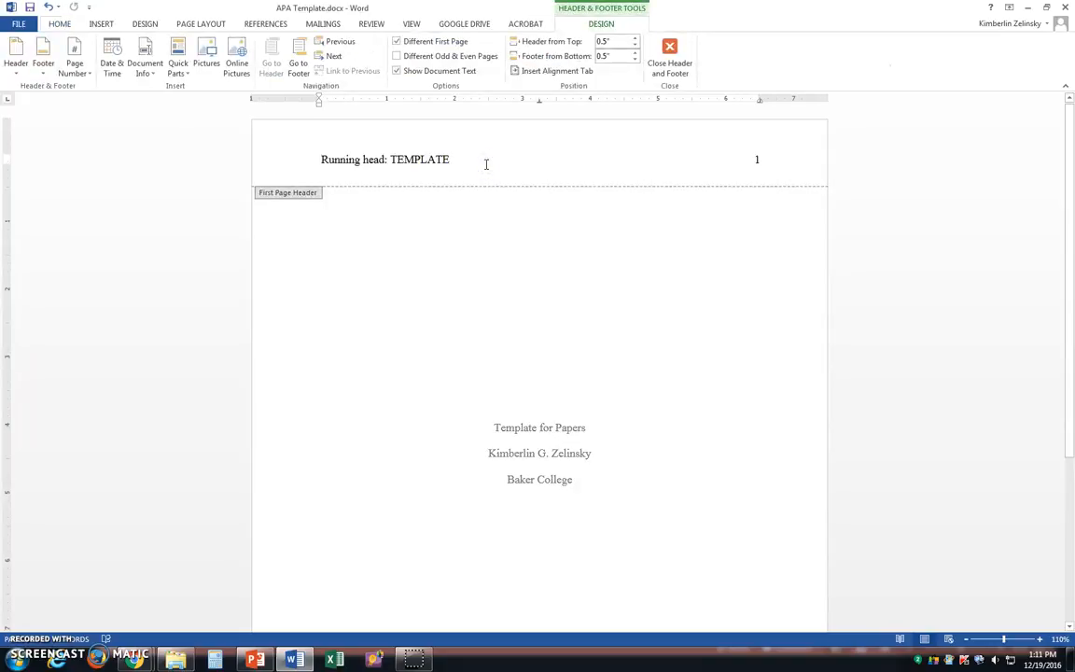
{"action": "double_click", "coordinate": [434, 502]}
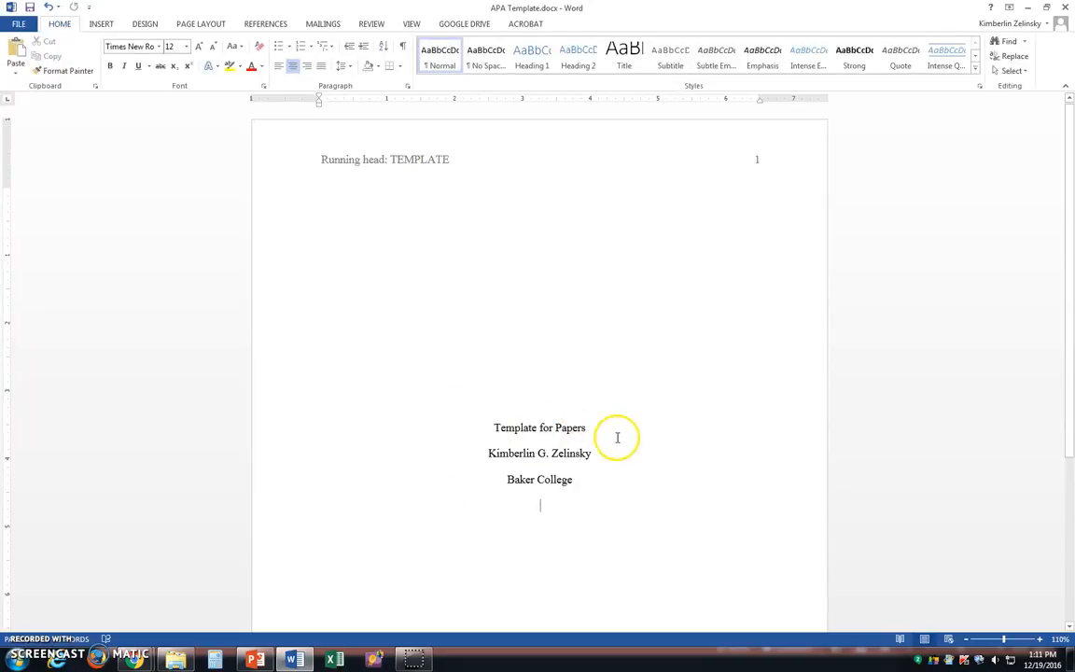
{"action": "scroll", "coordinate": [504, 373], "scroll_direction": "down", "scroll_amount": 1}
{"action": "scroll", "coordinate": [528, 392], "scroll_direction": "up", "scroll_amount": 1}
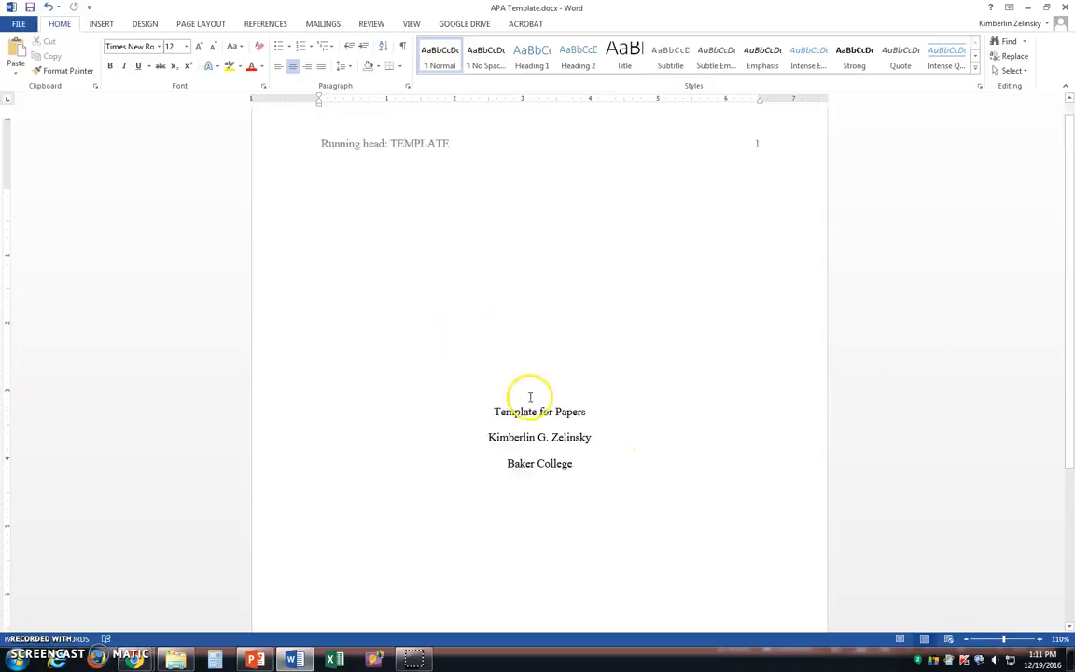
{"action": "scroll", "coordinate": [681, 336], "scroll_direction": "down", "scroll_amount": 1}
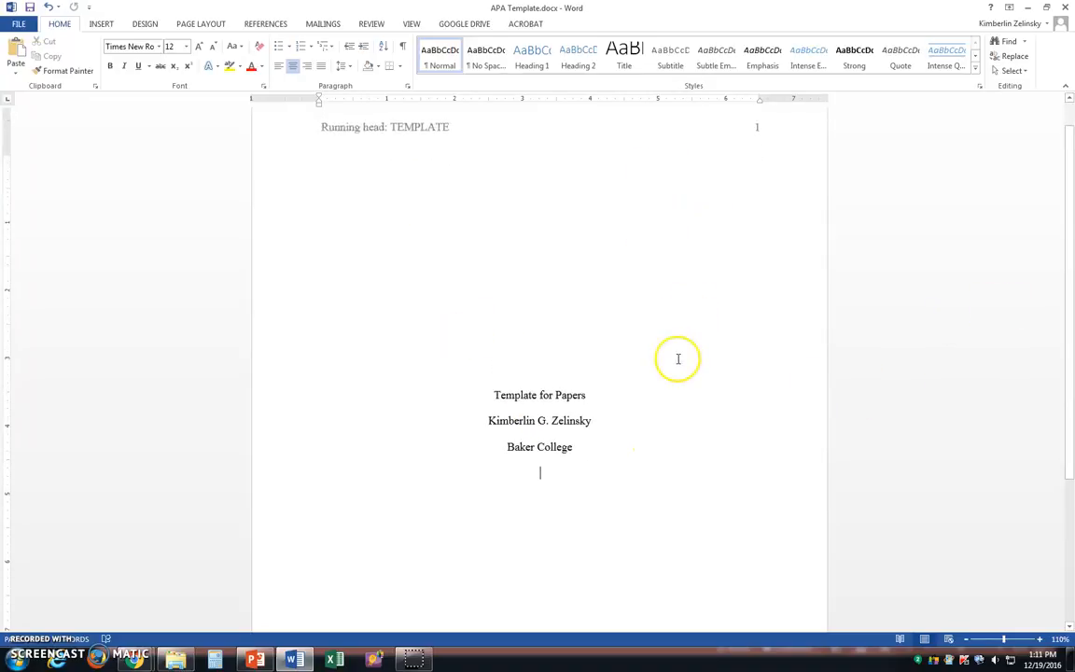
{"action": "left_click", "coordinate": [101, 23]}
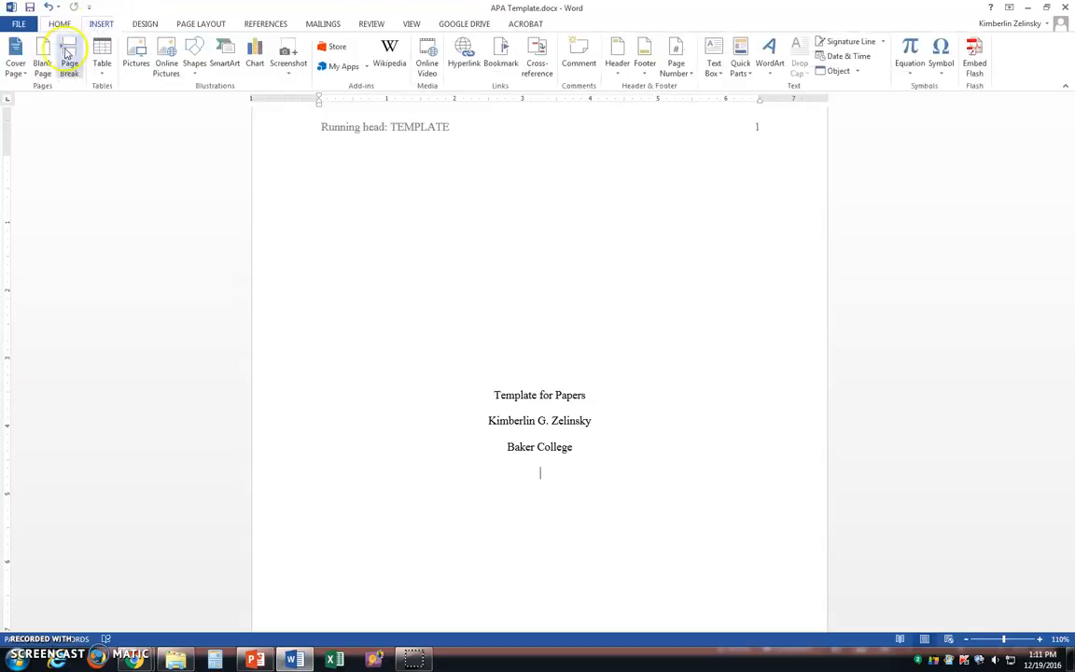
{"action": "left_click", "coordinate": [69, 58]}
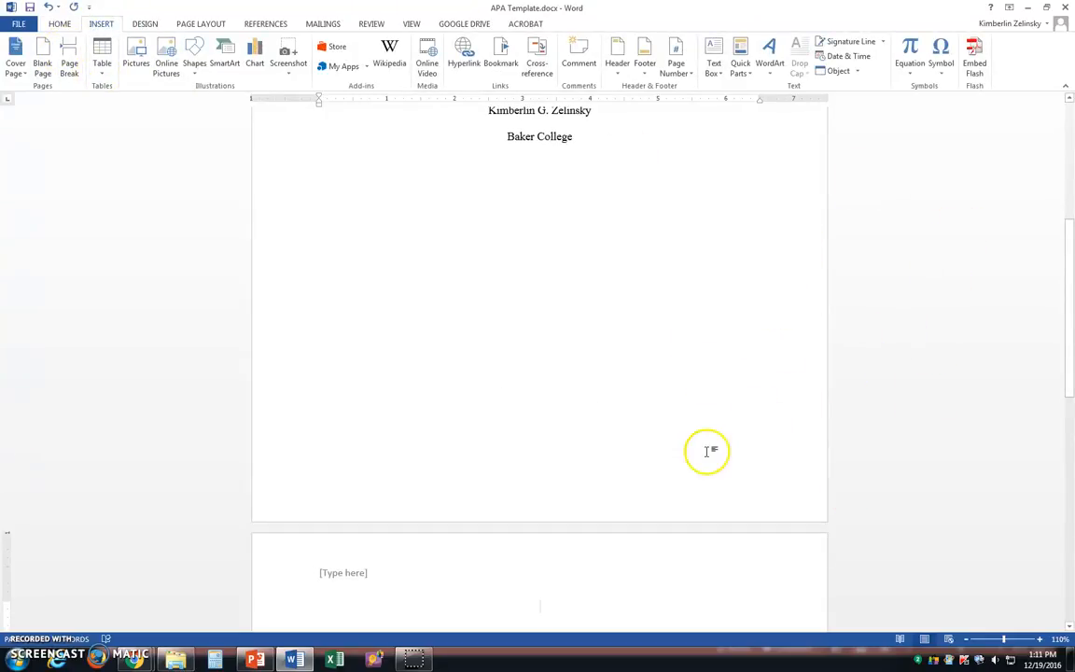
Replace the placeholder in the second page's header with a Plain Number 3 page number at the top of the page
{"action": "scroll", "coordinate": [703, 453], "scroll_direction": "down", "scroll_amount": 2}
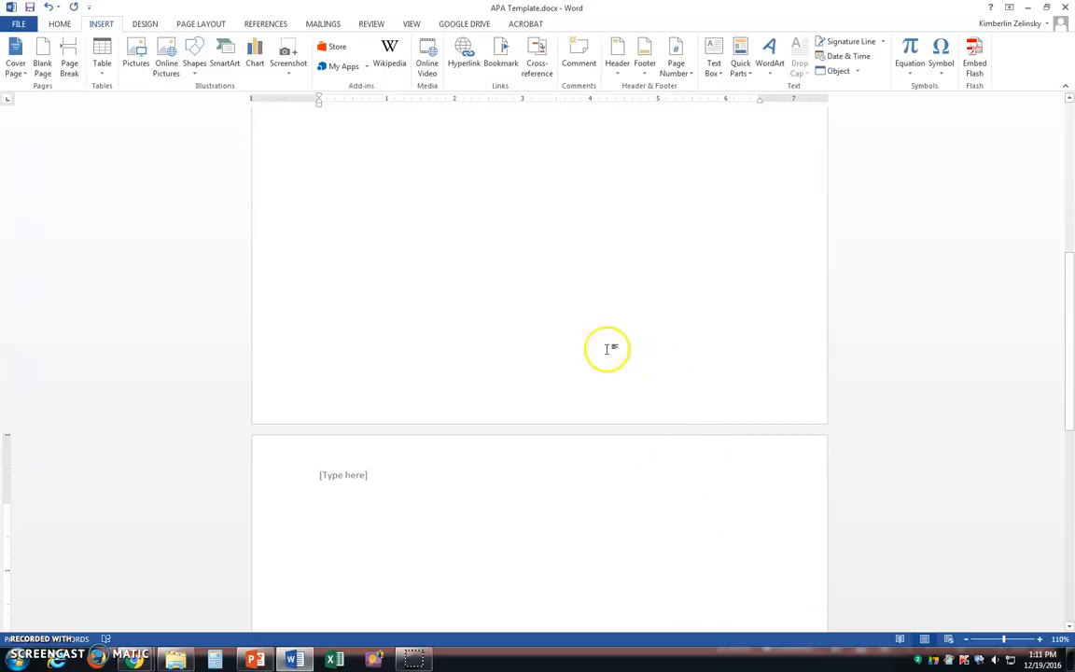
{"action": "double_click", "coordinate": [357, 477]}
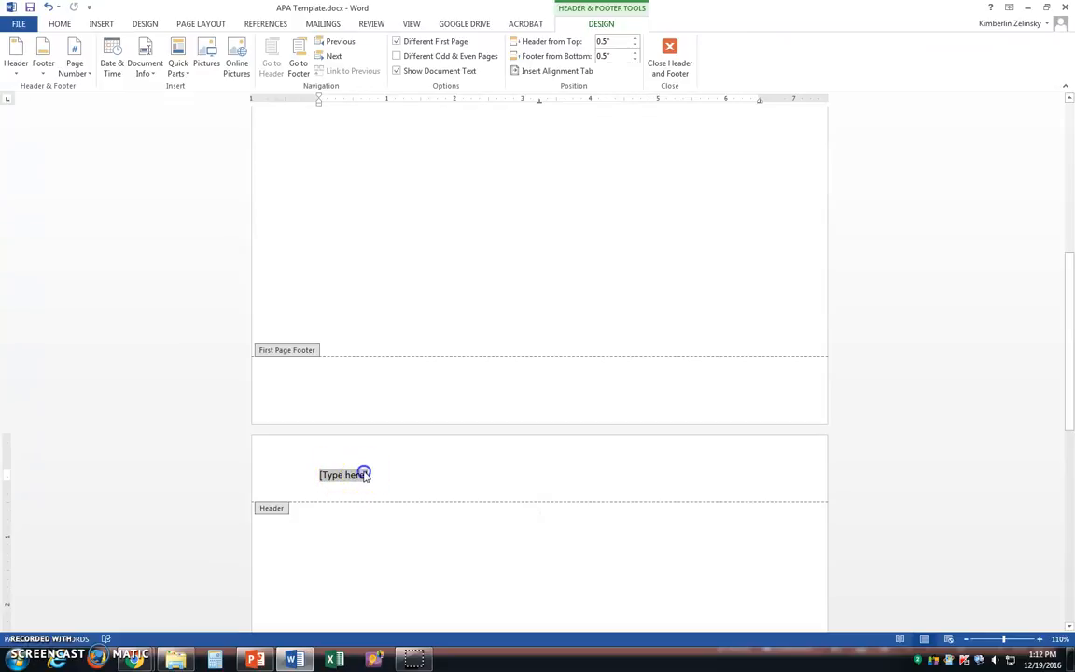
{"action": "left_click", "coordinate": [83, 69]}
{"action": "mouse_move", "coordinate": [86, 88]}
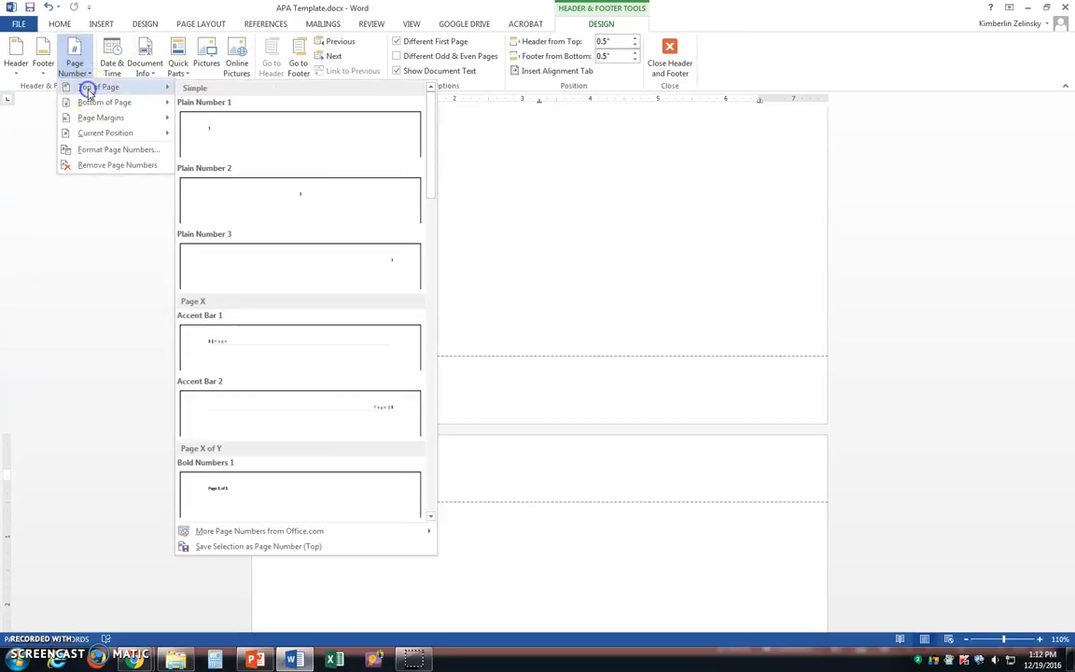
{"action": "left_click", "coordinate": [327, 264]}
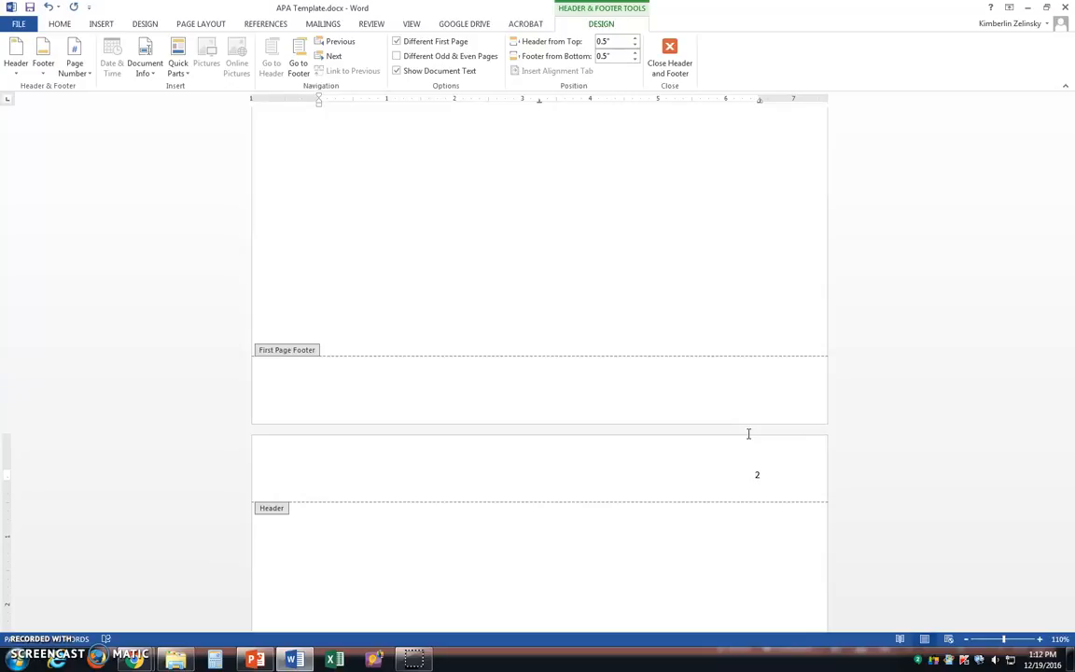
Enter "TEMPLATE" directly before the page number in the second page's header
{"action": "left_click", "coordinate": [748, 433]}
{"action": "type", "text": "te"}
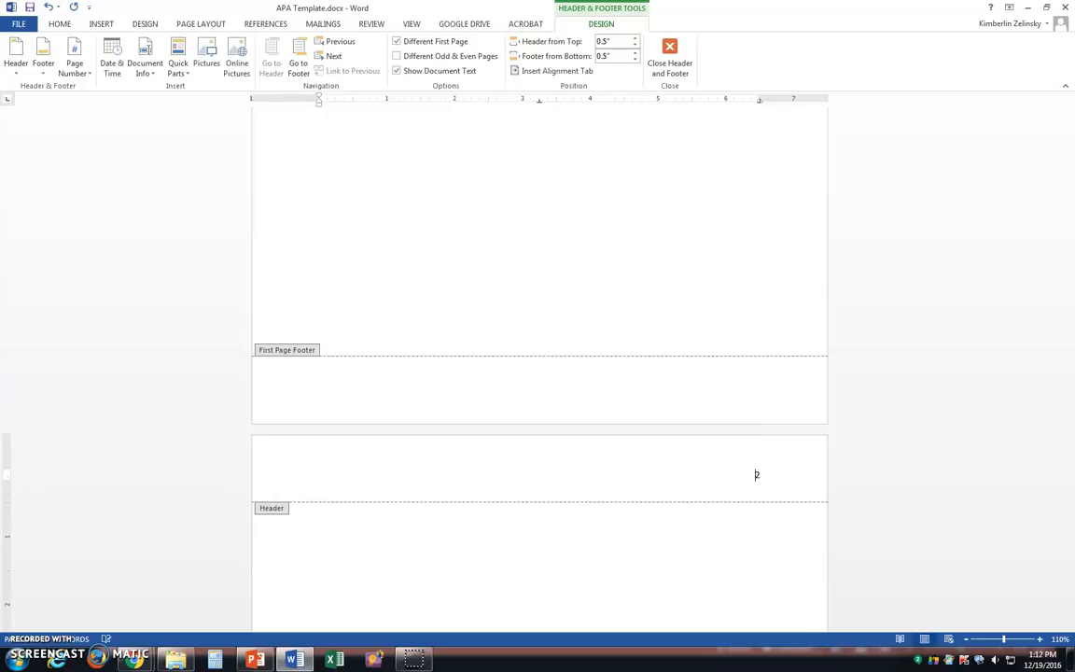
{"action": "type", "text": "MPLATE"}
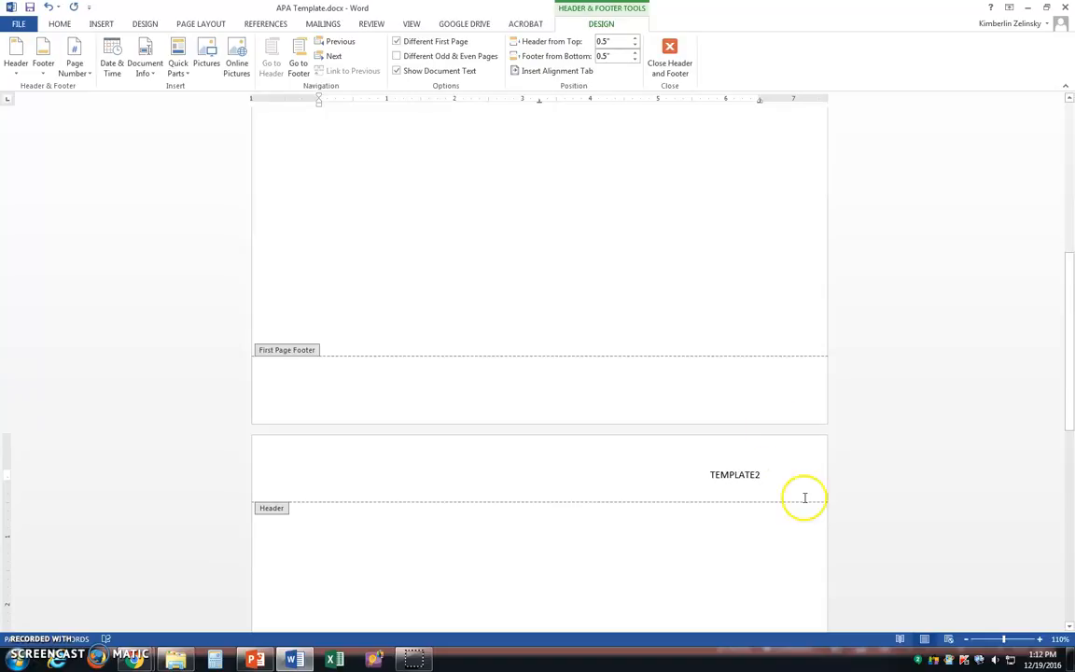
Format the "TEMPLATE" text and page number in the second page's header as Times New Roman, size 12
{"action": "left_click_drag", "start_coordinate": [760, 474], "coordinate": [712, 476]}
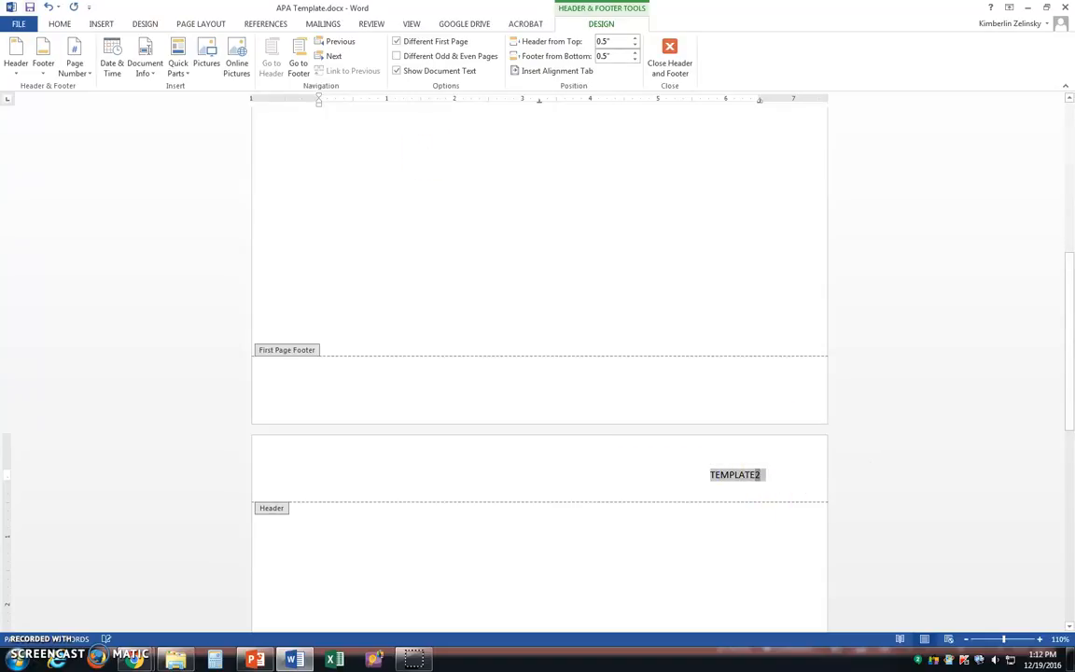
{"action": "left_click", "coordinate": [58, 23]}
{"action": "left_click", "coordinate": [159, 46]}
{"action": "left_click", "coordinate": [147, 124]}
{"action": "left_click", "coordinate": [186, 45]}
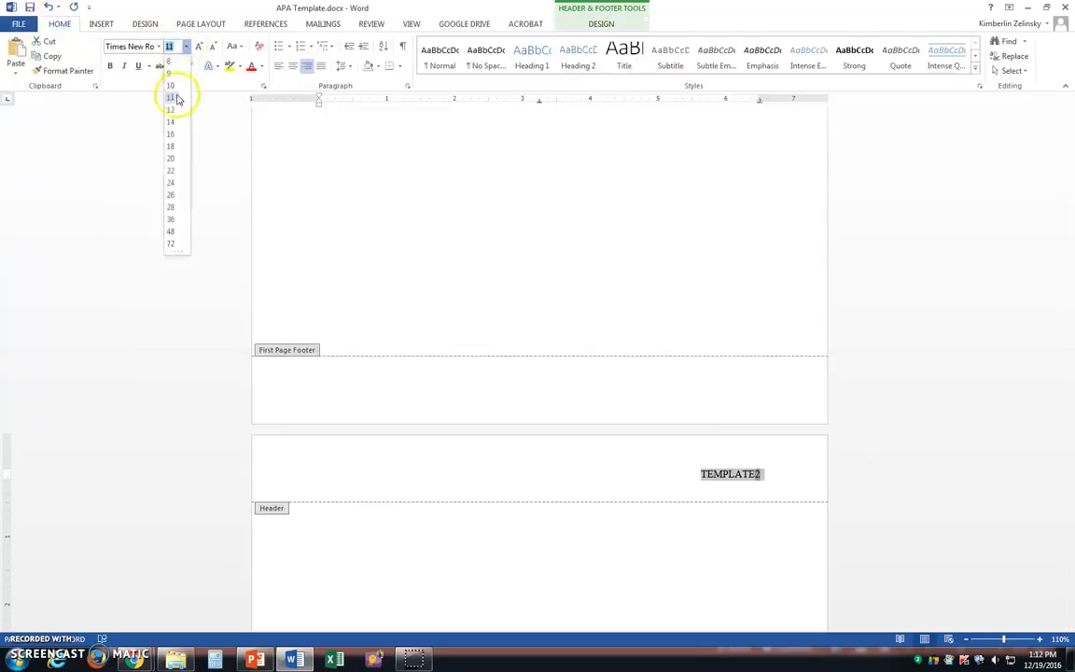
{"action": "left_click", "coordinate": [173, 110]}
Space "TEMPLATE" to the header's left margin, keeping the page number at the right margin, and return to the body text
{"action": "left_click", "coordinate": [755, 477]}
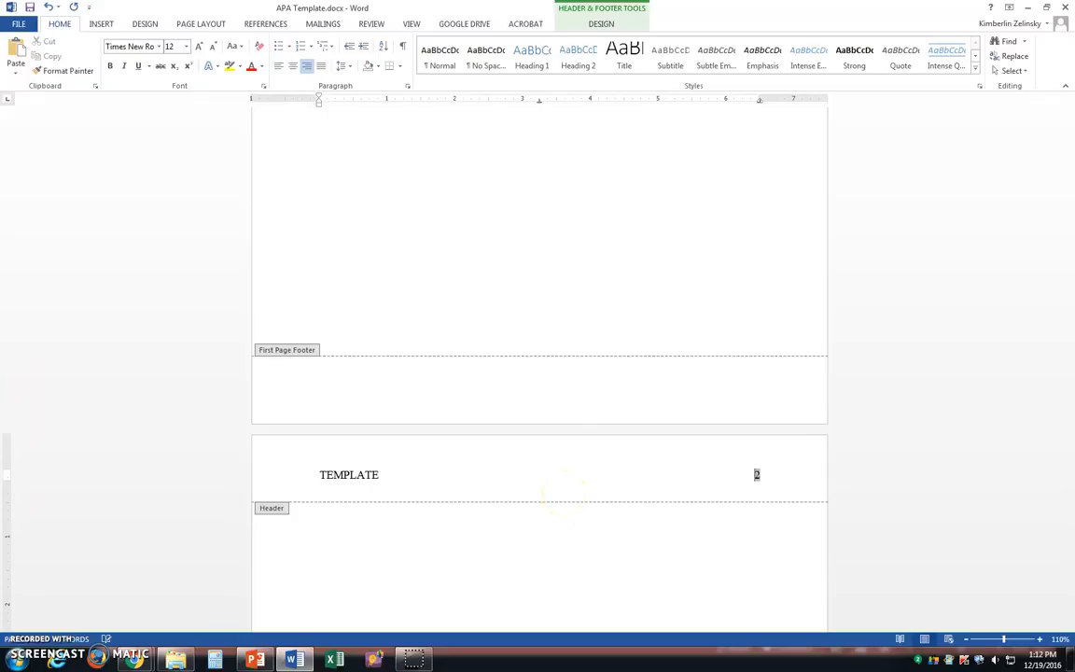
{"action": "key", "text": "BackSpace"}
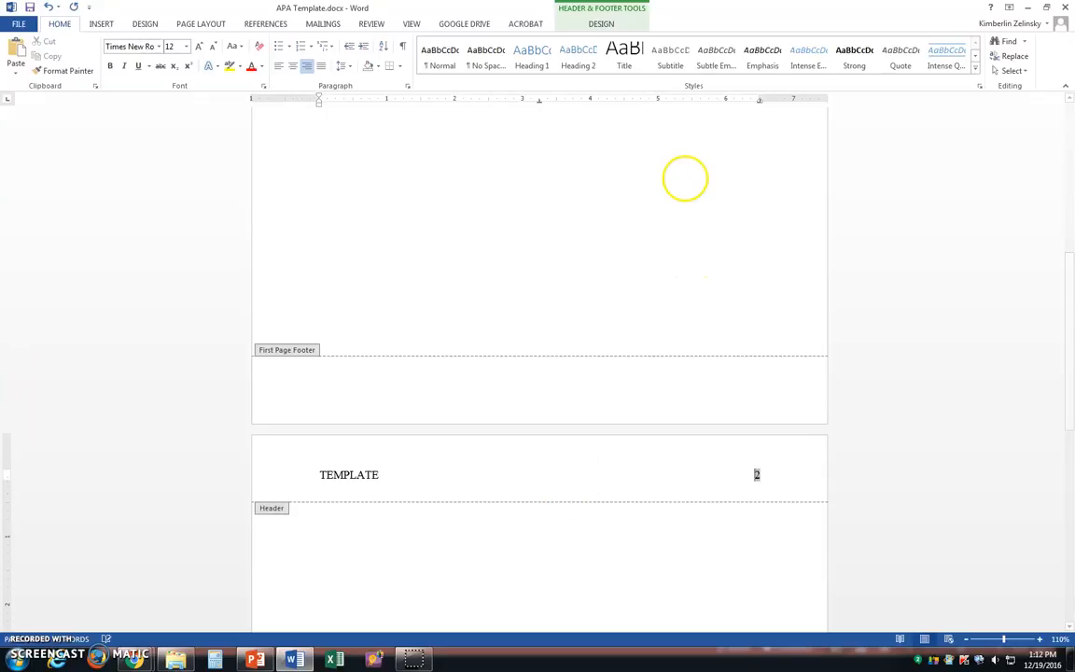
{"action": "double_click", "coordinate": [480, 590]}
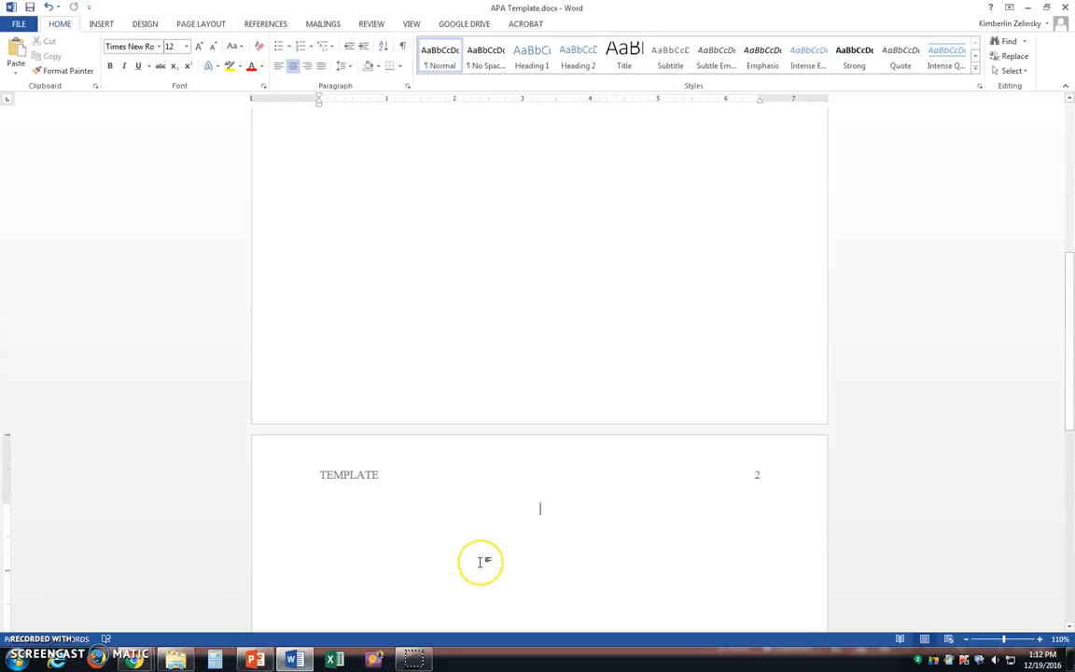
Enter the centered title "Template for Papers" on the first line of page 2 and start a new line below it
{"action": "scroll", "coordinate": [480, 561], "scroll_direction": "down", "scroll_amount": 1}
{"action": "scroll", "coordinate": [480, 561], "scroll_direction": "up", "scroll_amount": 5}
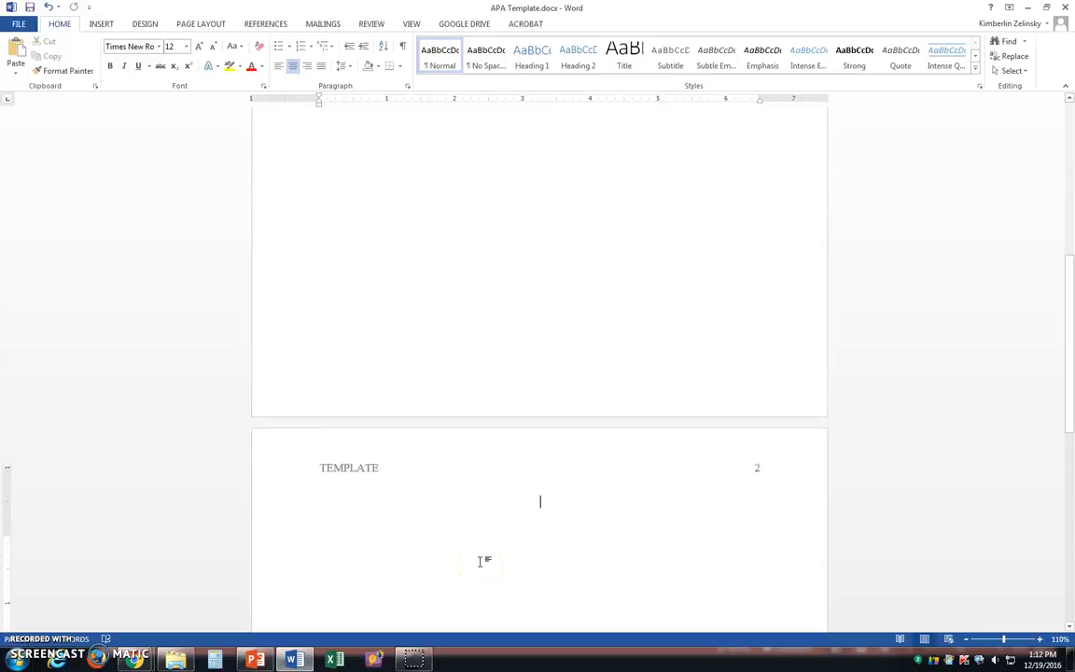
{"action": "scroll", "coordinate": [480, 560], "scroll_direction": "down", "scroll_amount": 3}
{"action": "scroll", "coordinate": [480, 560], "scroll_direction": "down", "scroll_amount": 7}
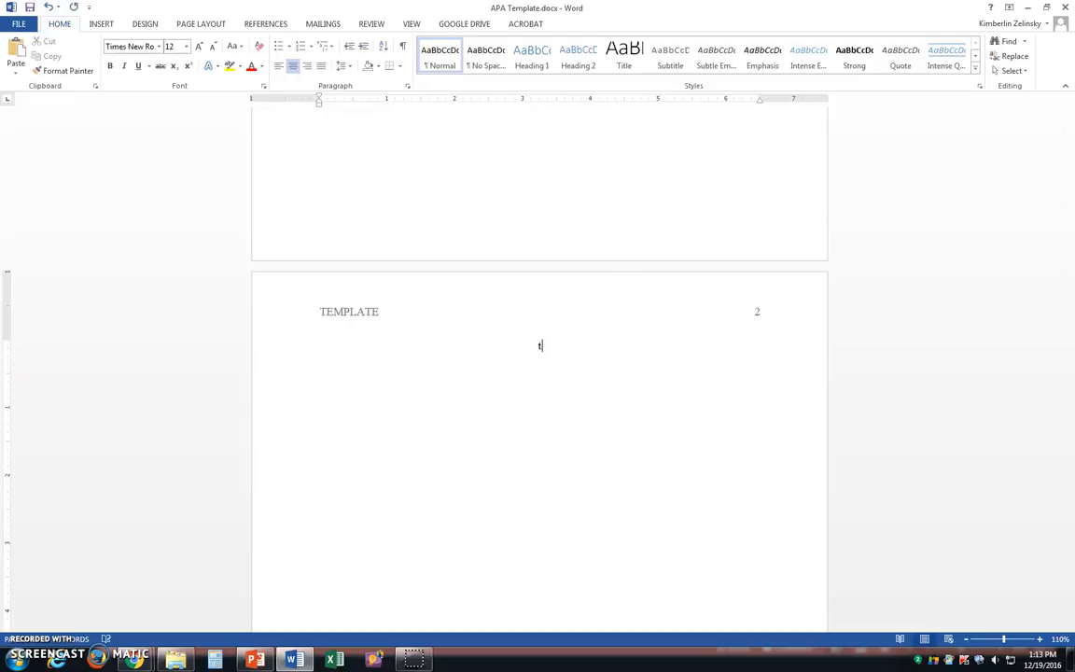
{"action": "type", "text": "plate for Papers"}
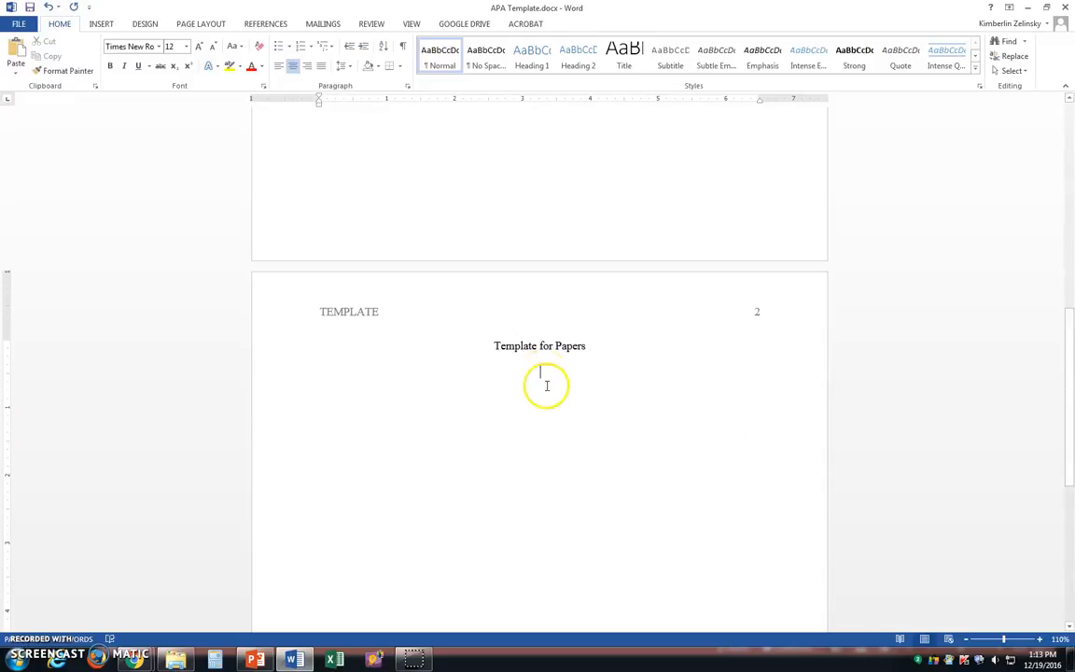
Left-align the line below the page 2 title and give it a first line indent of 0.5"
{"action": "left_click", "coordinate": [278, 65]}
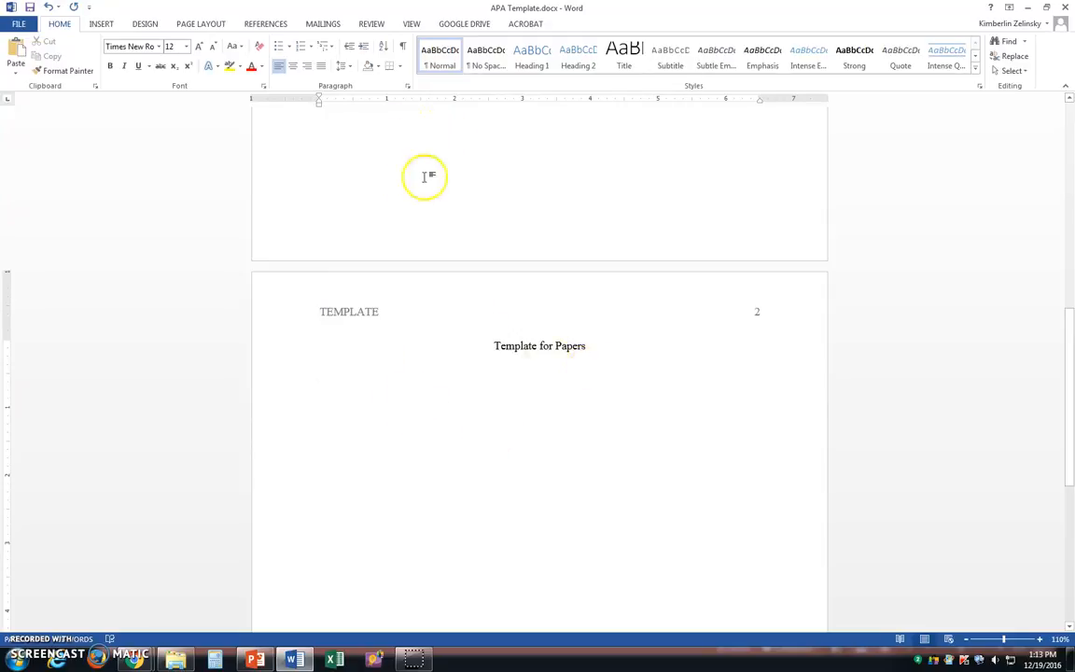
{"action": "left_click", "coordinate": [407, 86]}
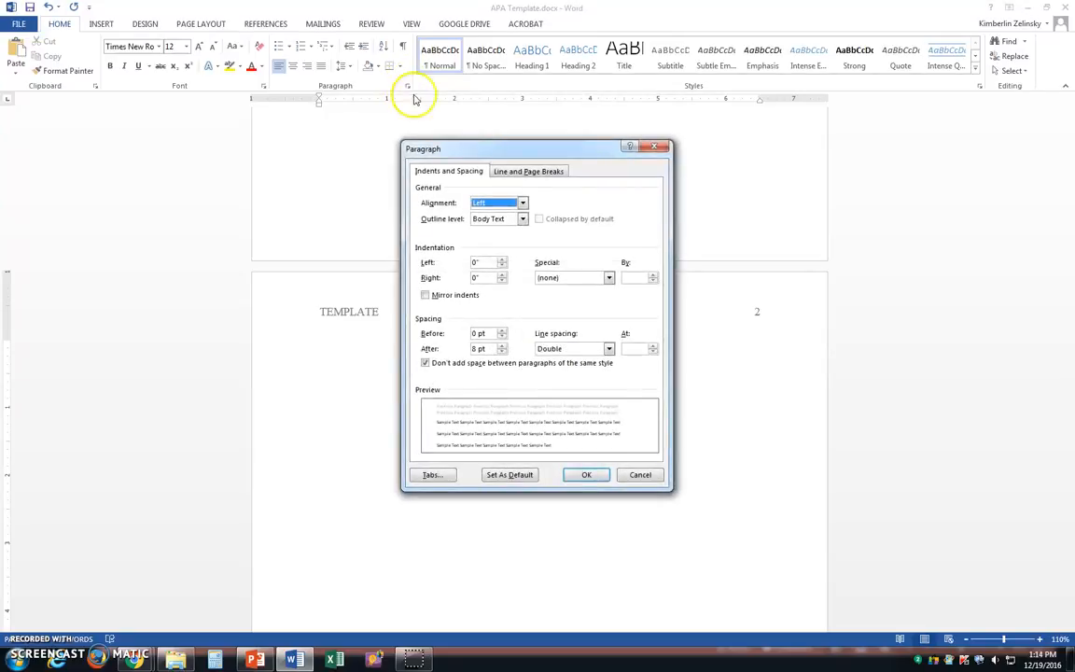
{"action": "left_click", "coordinate": [609, 279]}
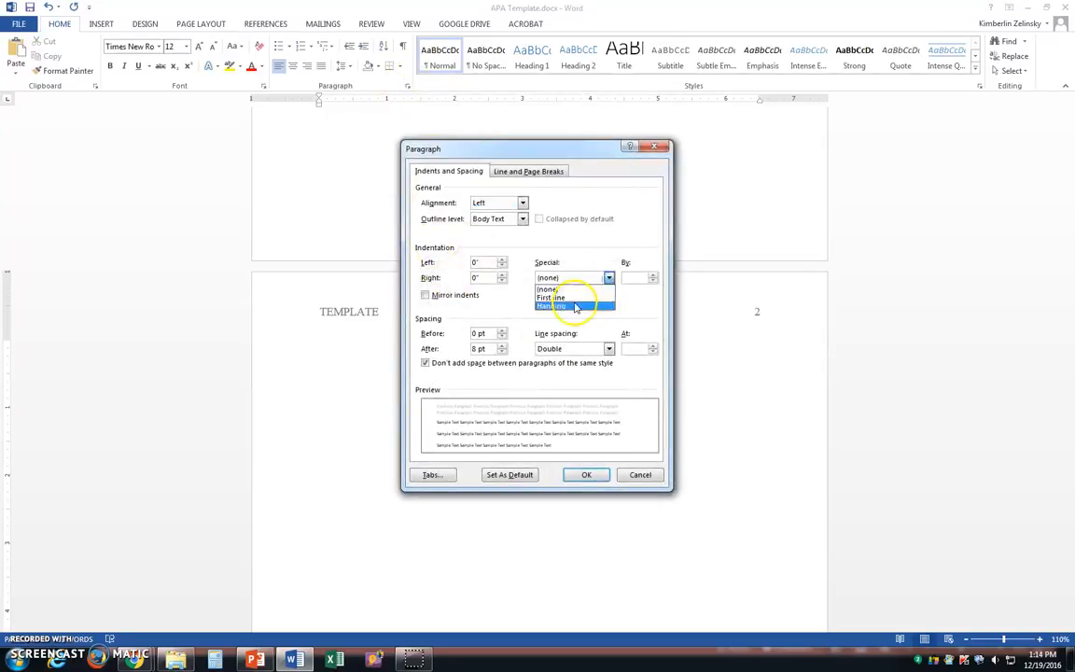
{"action": "left_click", "coordinate": [561, 298]}
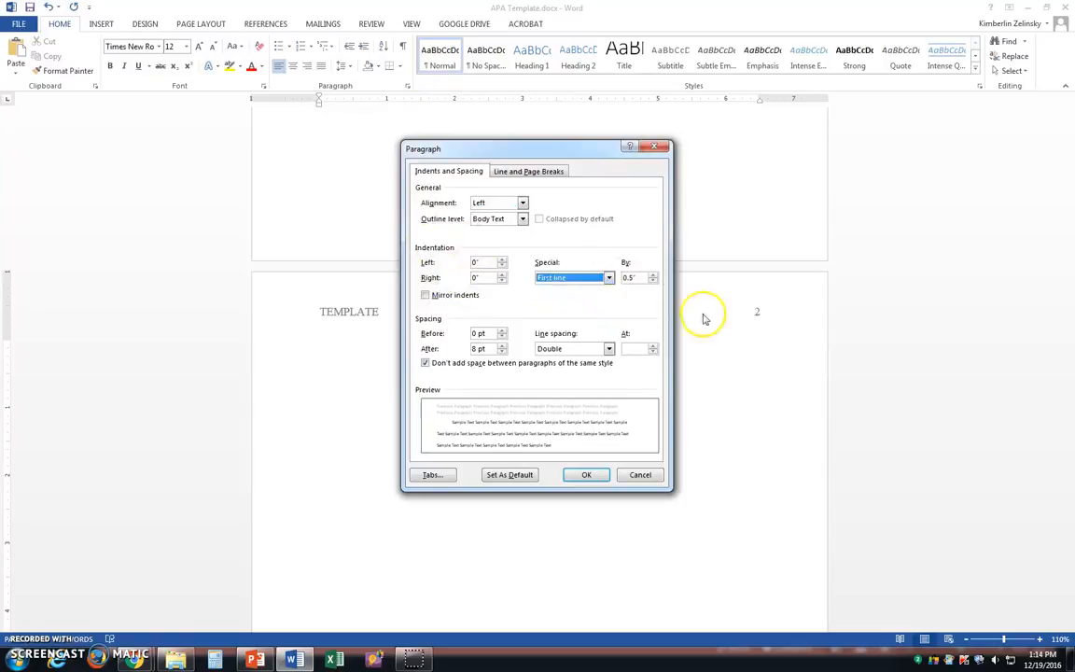
{"action": "left_click", "coordinate": [580, 475]}
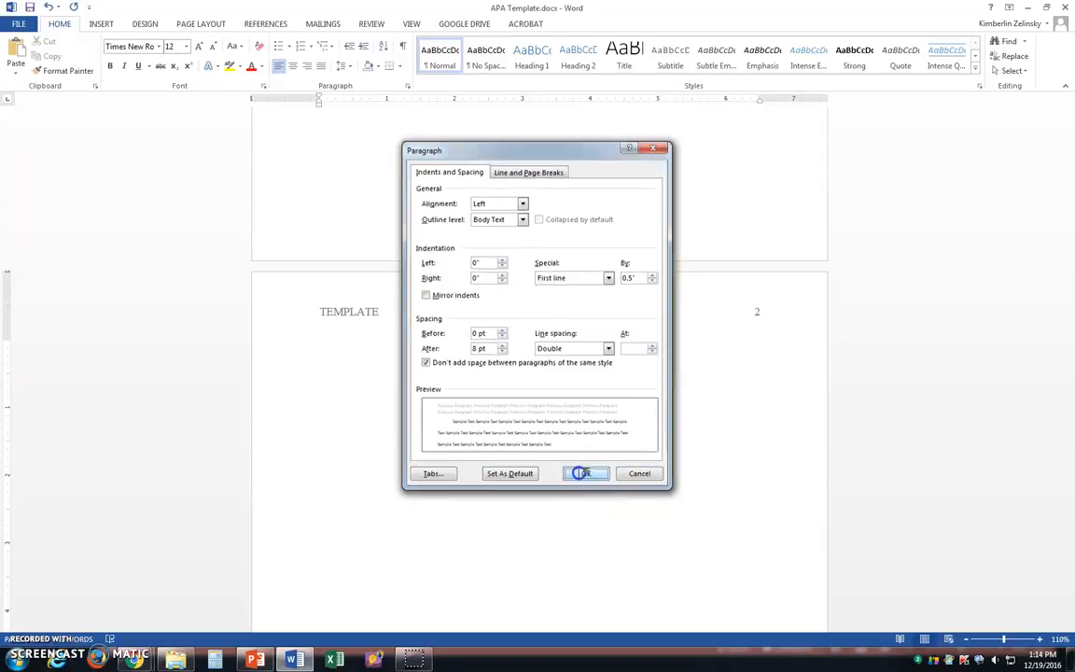
{"action": "left_click", "coordinate": [354, 366]}
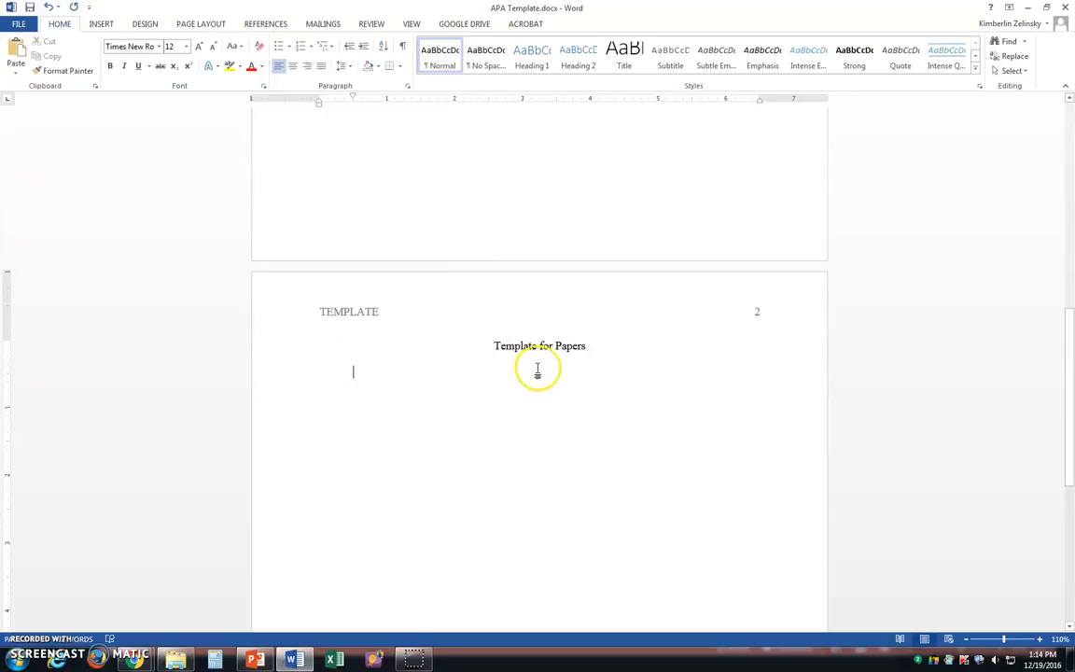
Write the introduction paragraph starting "This is where you type the introduction to your paper.", covering its purpose, roadmap role and one-to-two-paragraph length
{"action": "type", "text": "Thi"}
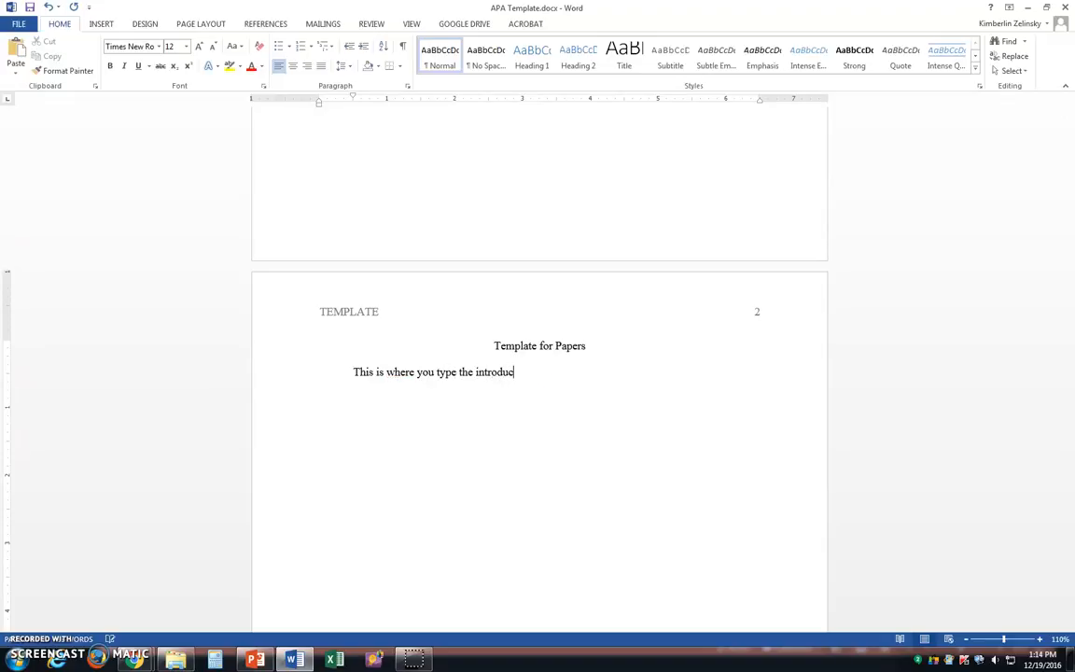
{"action": "type", "text": "per.  The introduction should state the"}
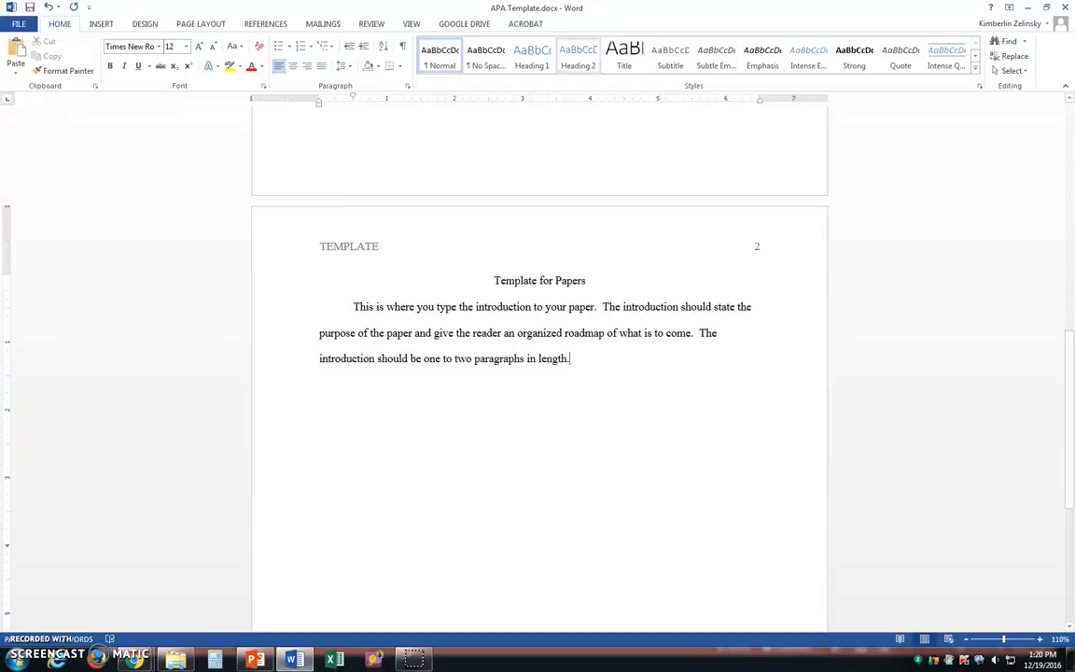
Add the centered bold heading "Level One Heading A" below the introduction and start a new line after it
{"action": "key", "text": "Return"}
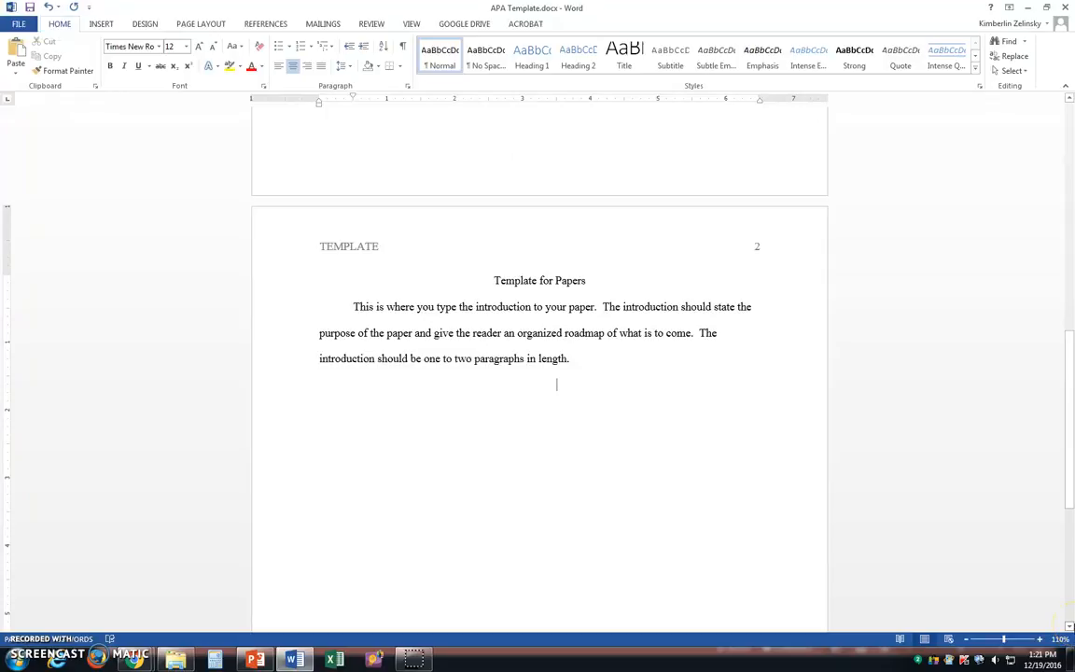
{"action": "key", "text": "ctrl+b"}
{"action": "type", "text": "Level One Heading A"}
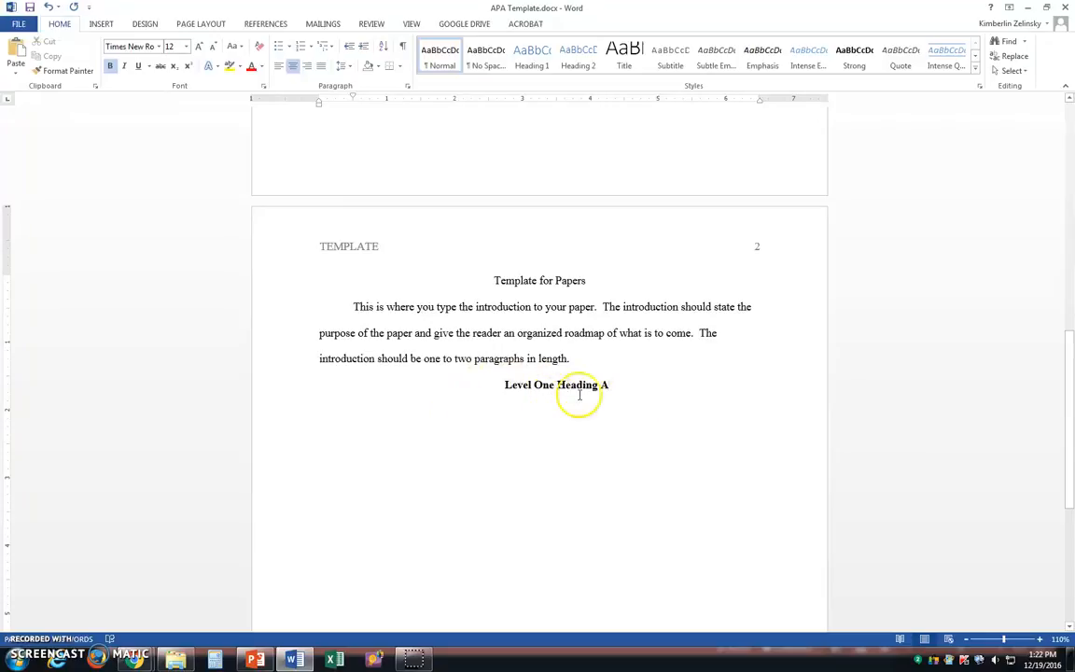
{"action": "key", "text": "Return"}
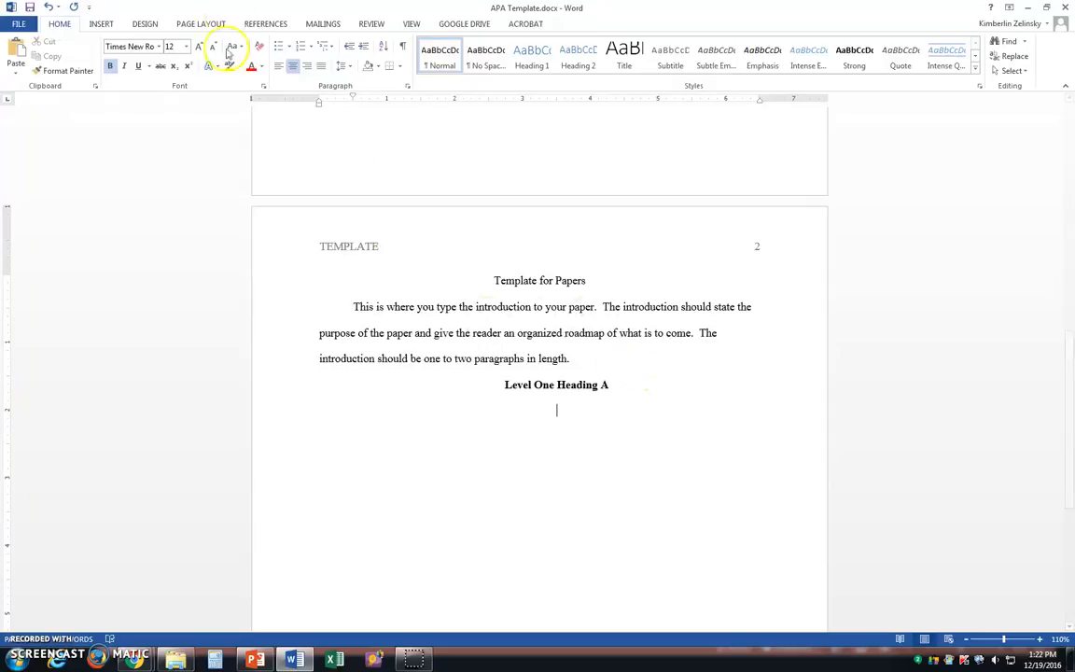
Remove the first line indent from the centered heading "Level One Heading A" and start a new line after it
{"action": "left_click", "coordinate": [279, 67]}
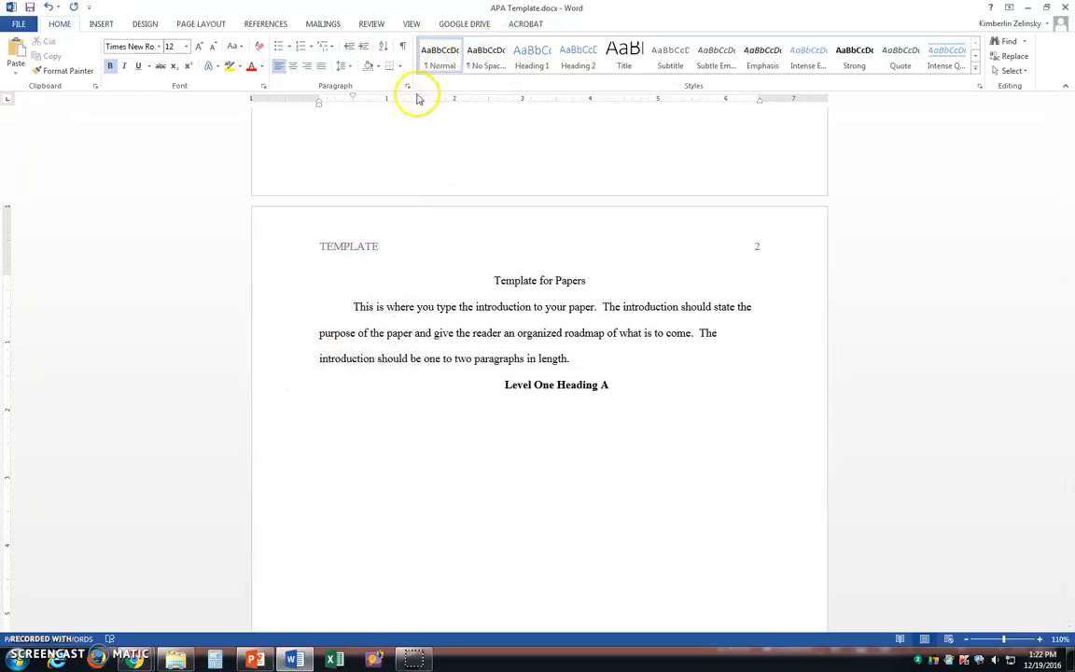
{"action": "left_click_drag", "start_coordinate": [326, 383], "coordinate": [328, 419]}
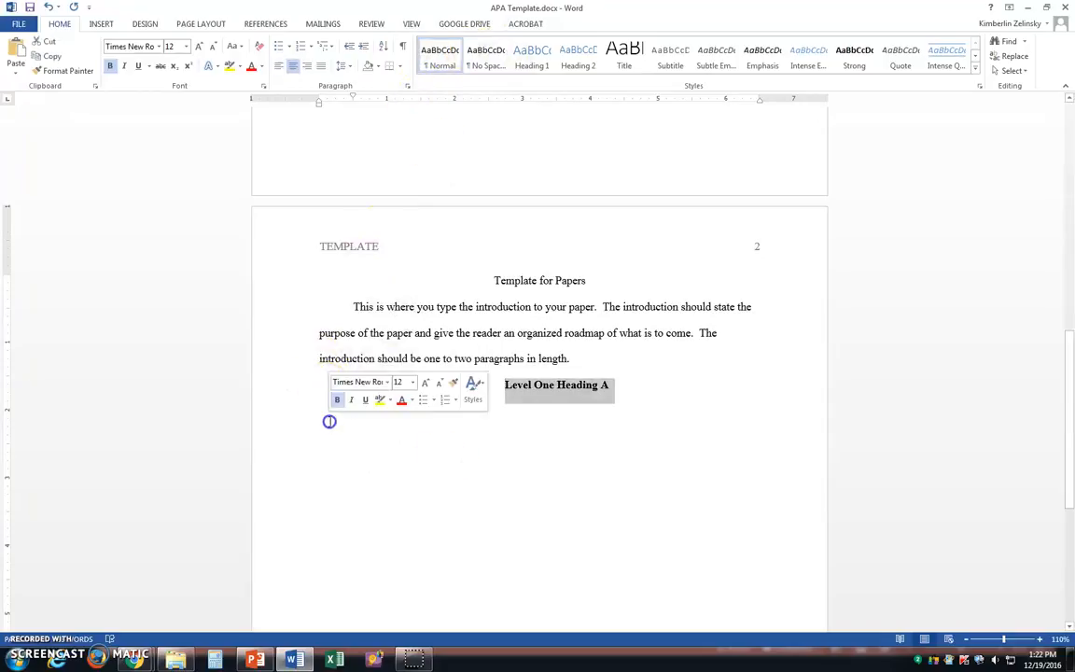
{"action": "left_click", "coordinate": [407, 86]}
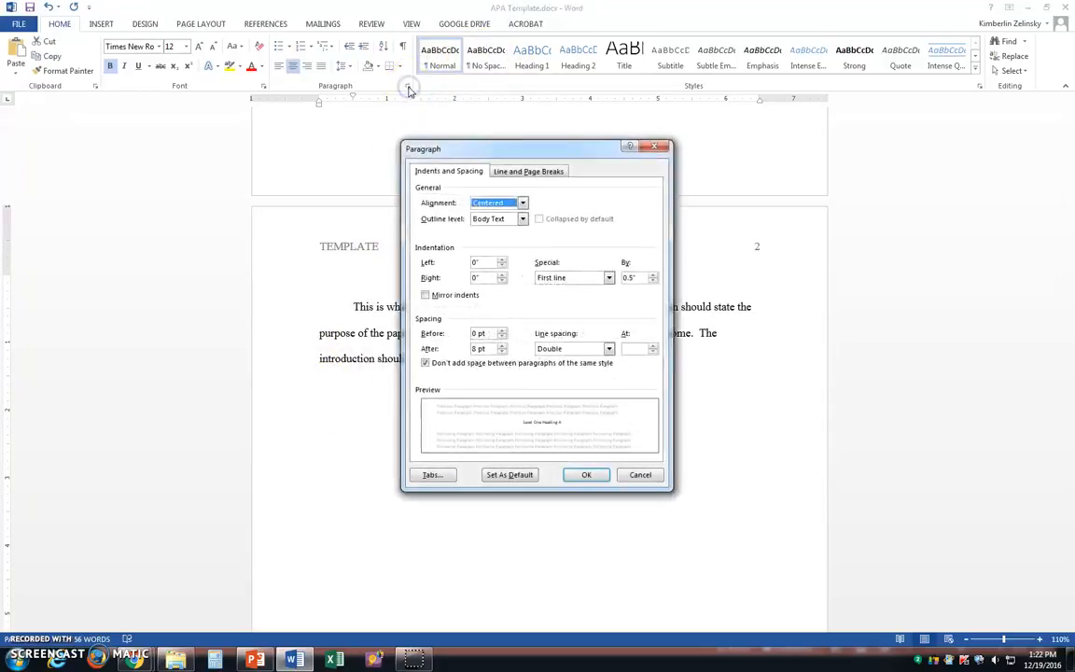
{"action": "left_click", "coordinate": [608, 278]}
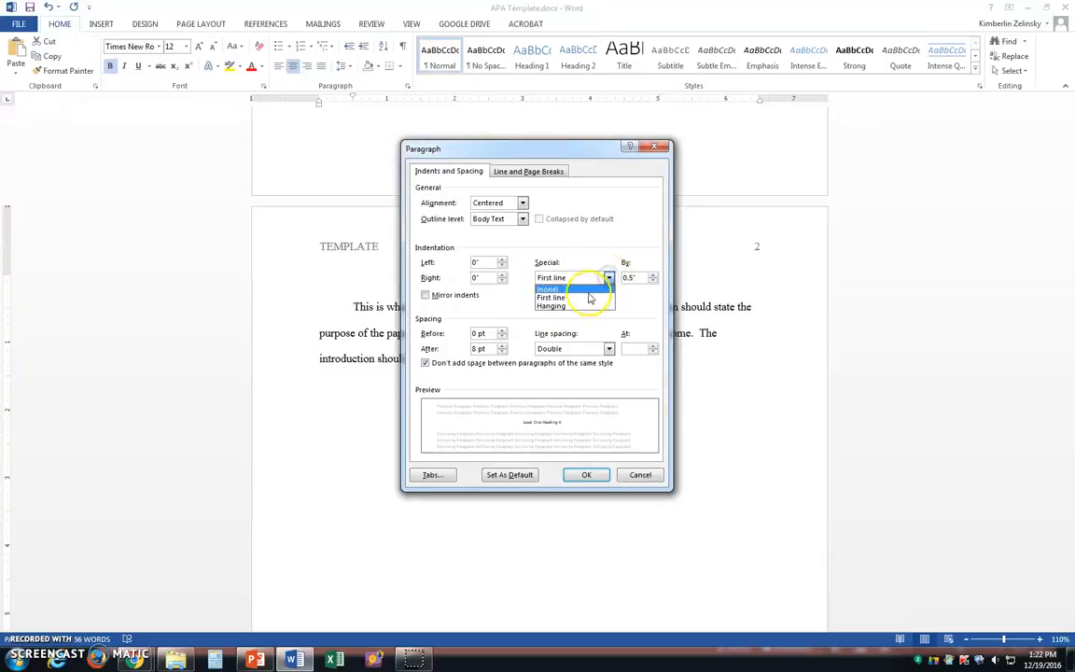
{"action": "left_click", "coordinate": [576, 287]}
{"action": "left_click", "coordinate": [580, 475]}
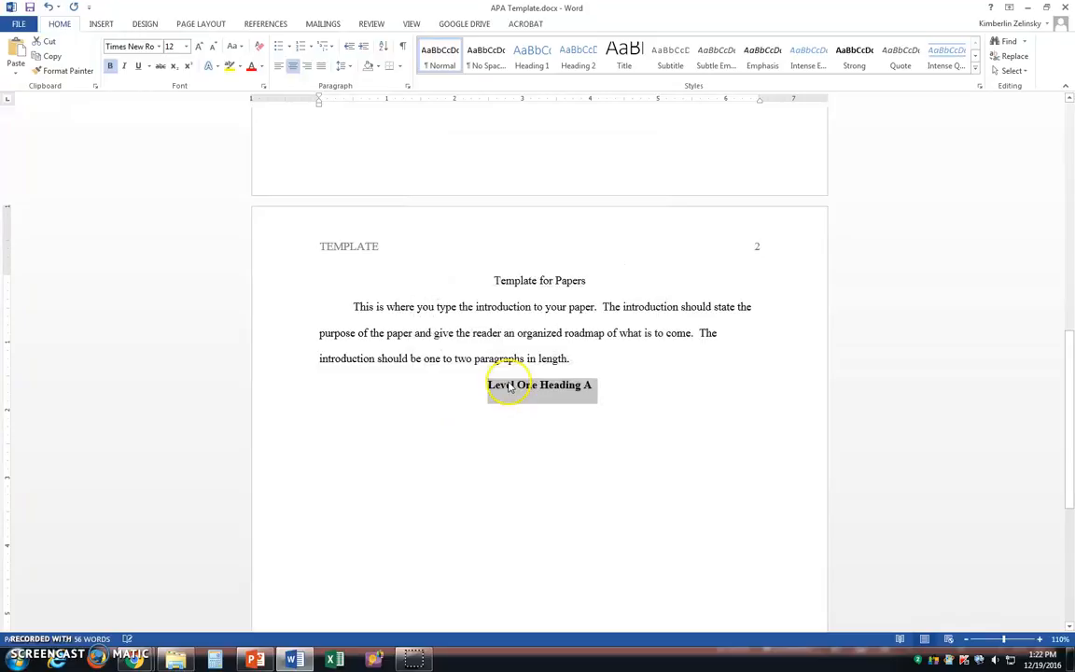
{"action": "left_click", "coordinate": [497, 397]}
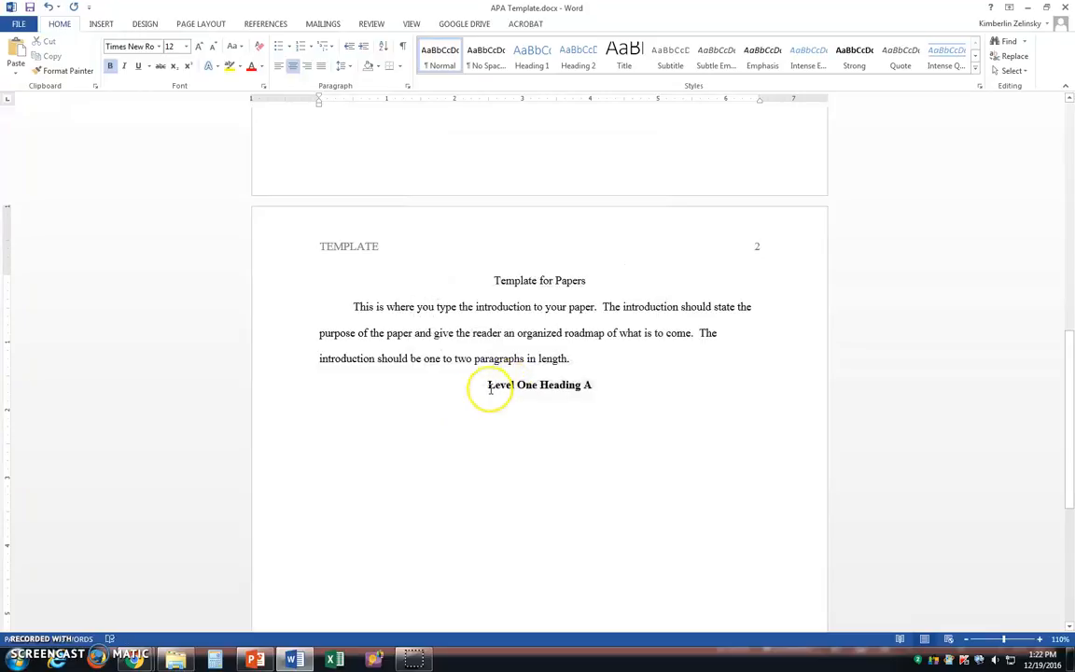
{"action": "left_click", "coordinate": [598, 383]}
{"action": "key", "text": "Return"}
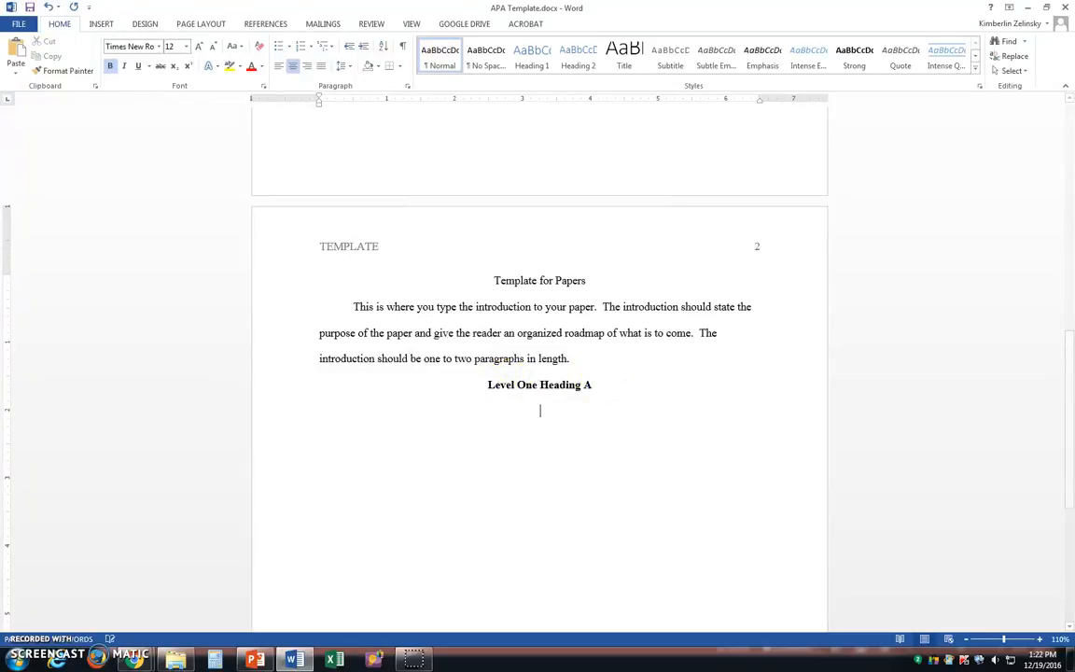
Add the left-aligned bold heading "Level Two Heading A" below the level one heading and start a new line
{"action": "left_click", "coordinate": [278, 65]}
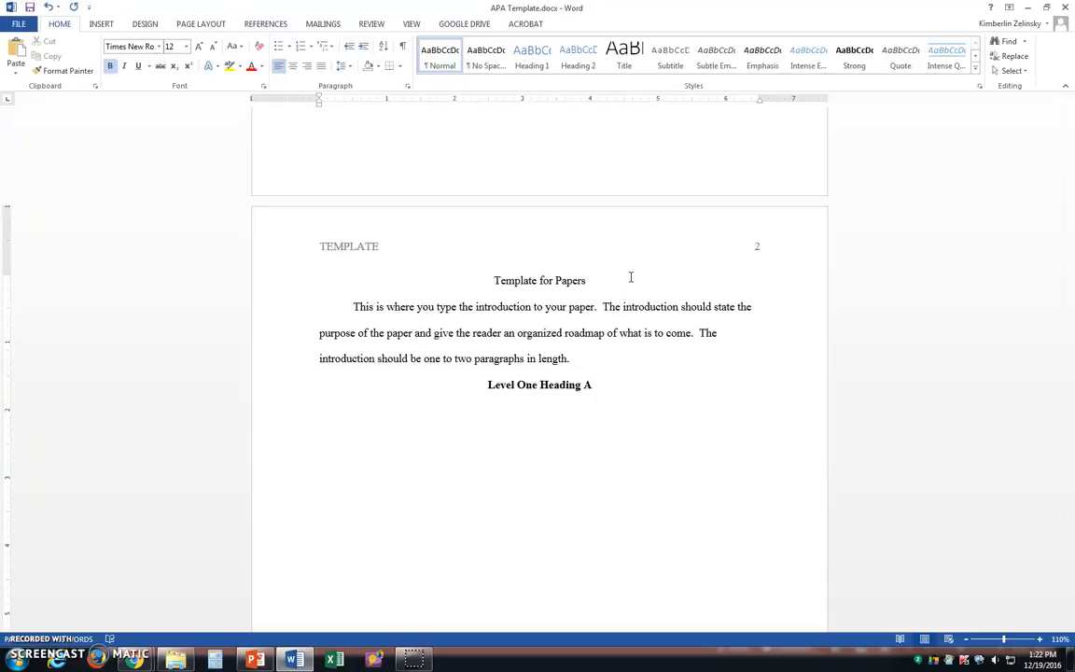
{"action": "type", "text": "Level Two Heading"}
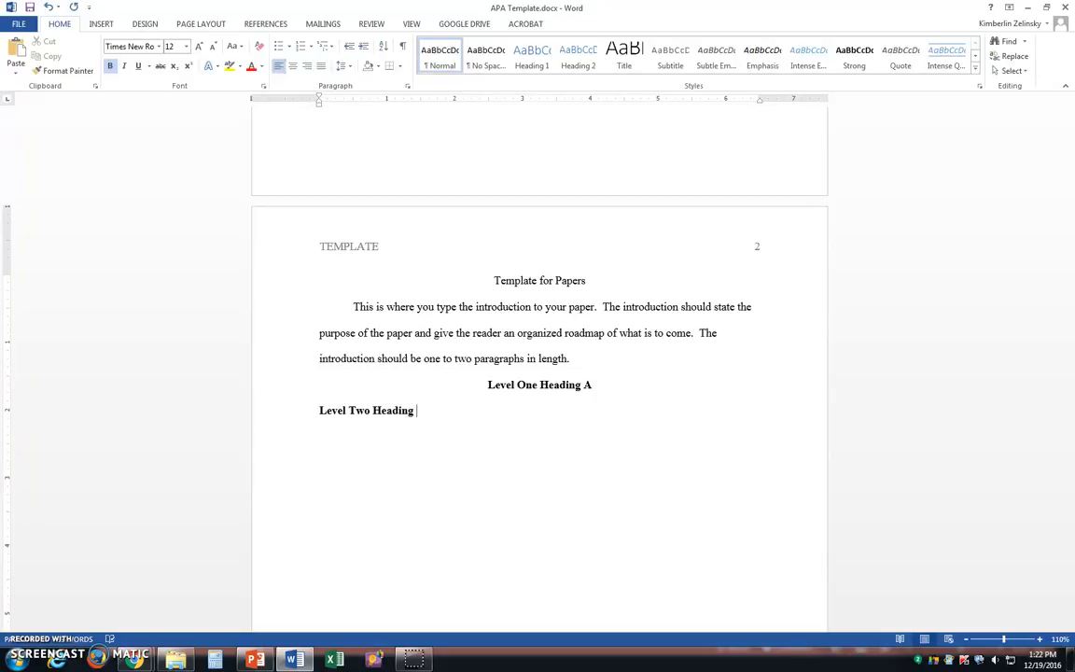
{"action": "type", "text": " A"}
{"action": "key", "text": "Return"}
Add the indented bold headings "Level three heading a" and "Level three heading b", followed by the left-aligned "Level Two Heading B"
{"action": "type", "text": "Level three heading a"}
{"action": "key", "text": "Return"}
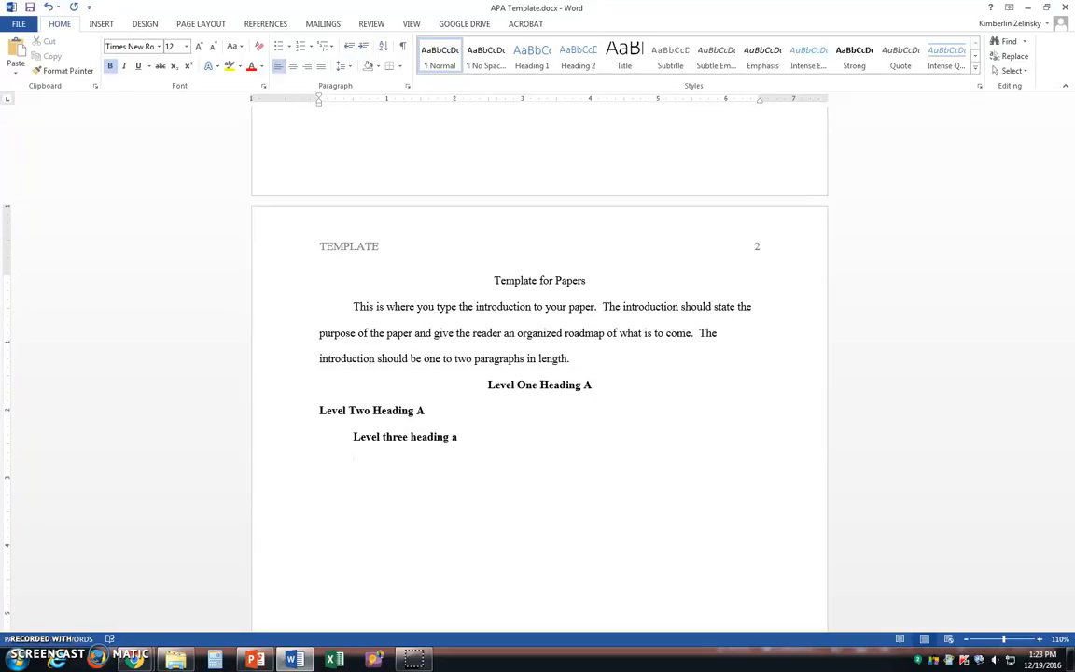
{"action": "type", "text": "Level three heading b "}
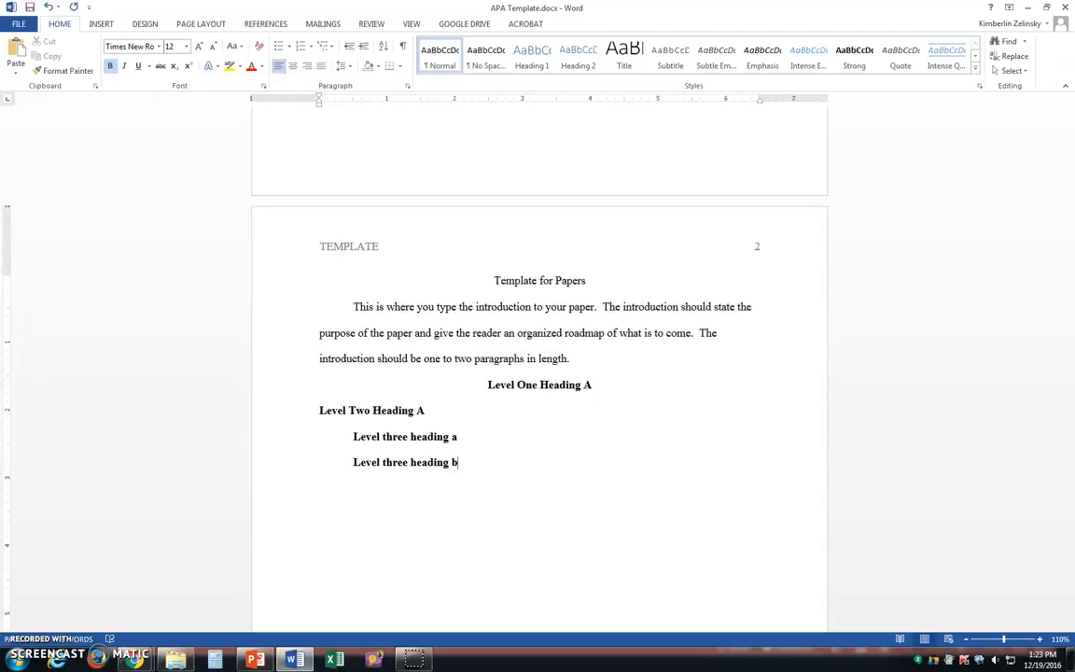
{"action": "type", "text": "Level Two Heading B"}
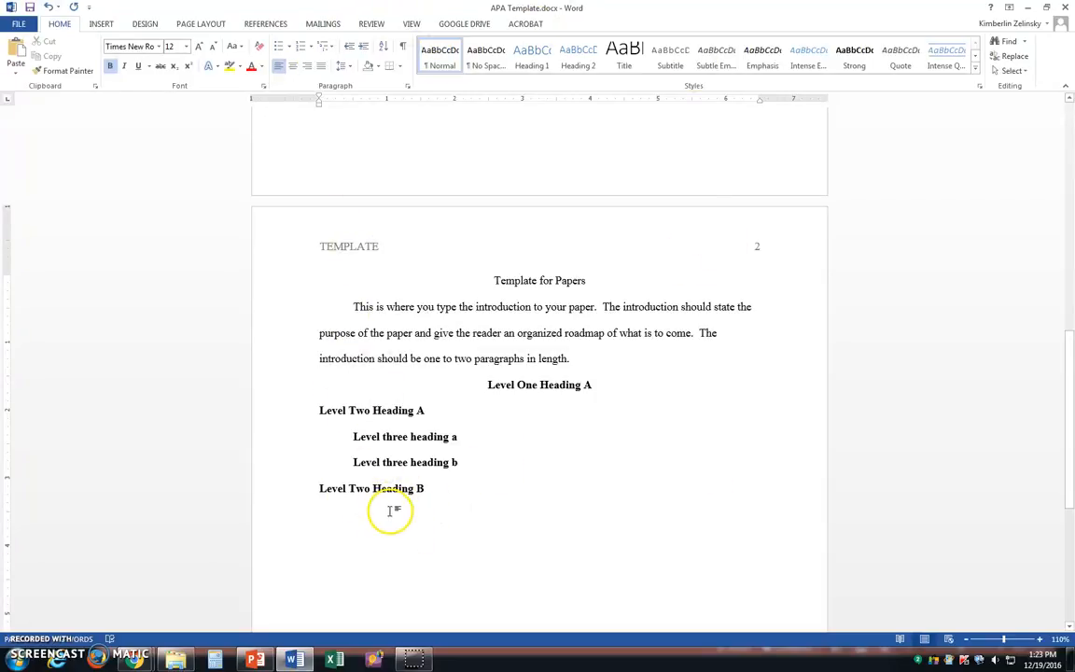
Add the centered bold headings "Level One Heading B" and "Conclusion (Final Level One Heading)" on separate lines
{"action": "left_click", "coordinate": [293, 67]}
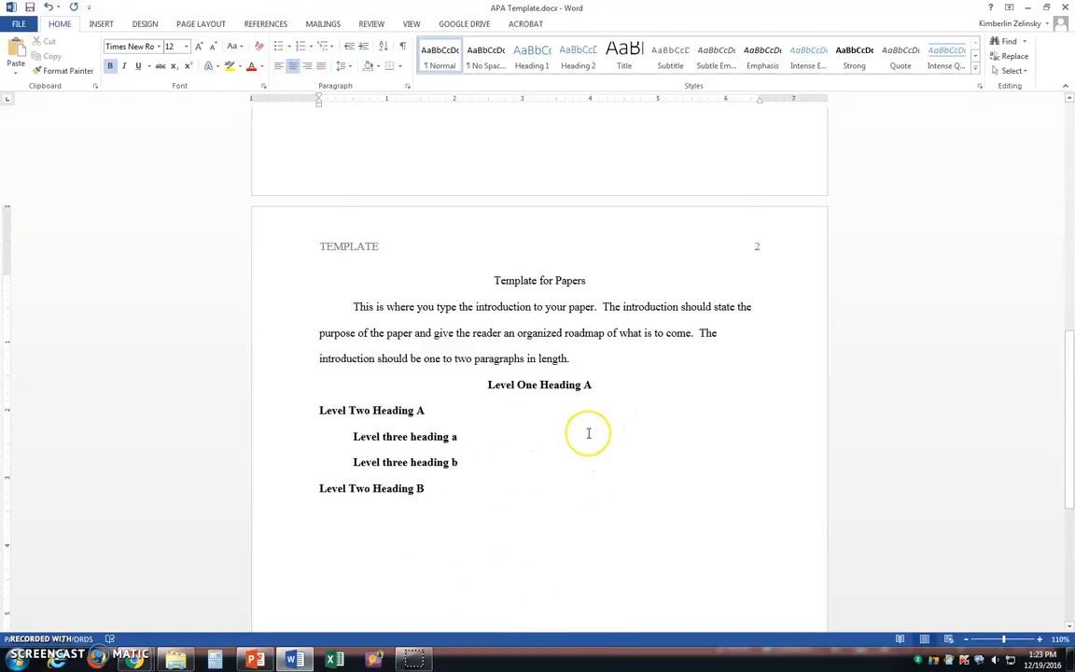
{"action": "type", "text": "Lev"}
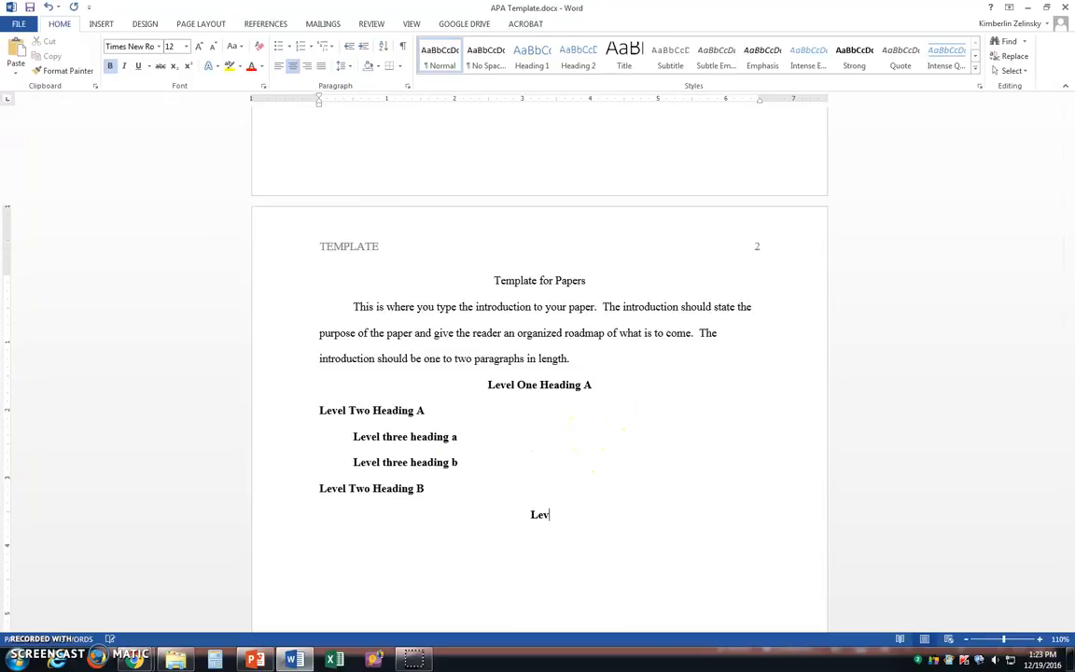
{"action": "type", "text": "el One Heading B"}
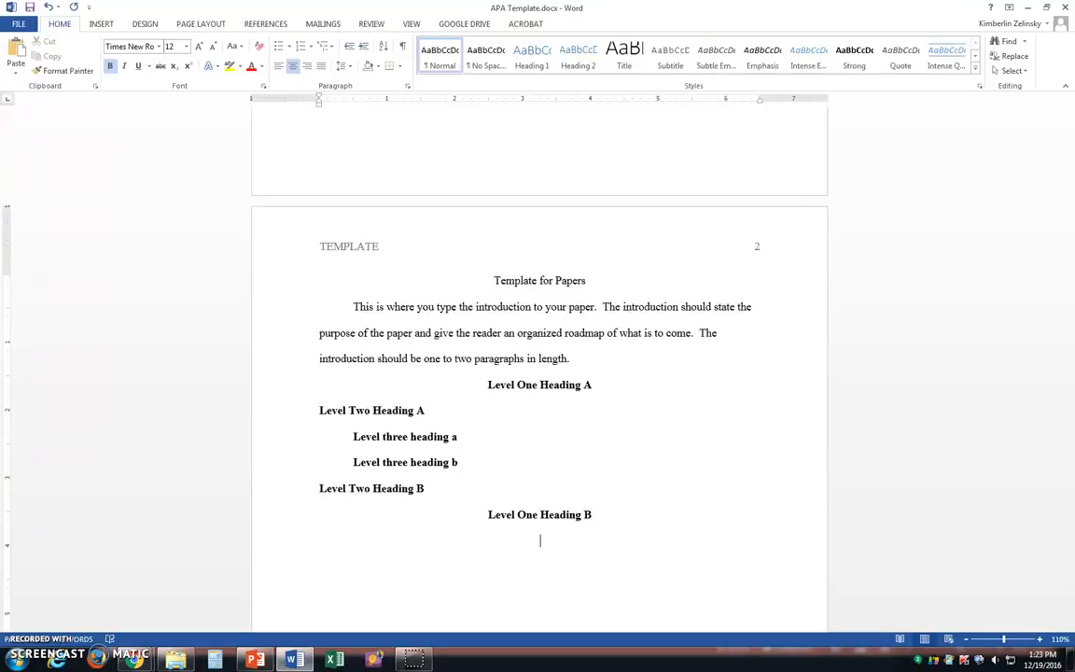
{"action": "type", "text": "Conclusion (Final Level One"}
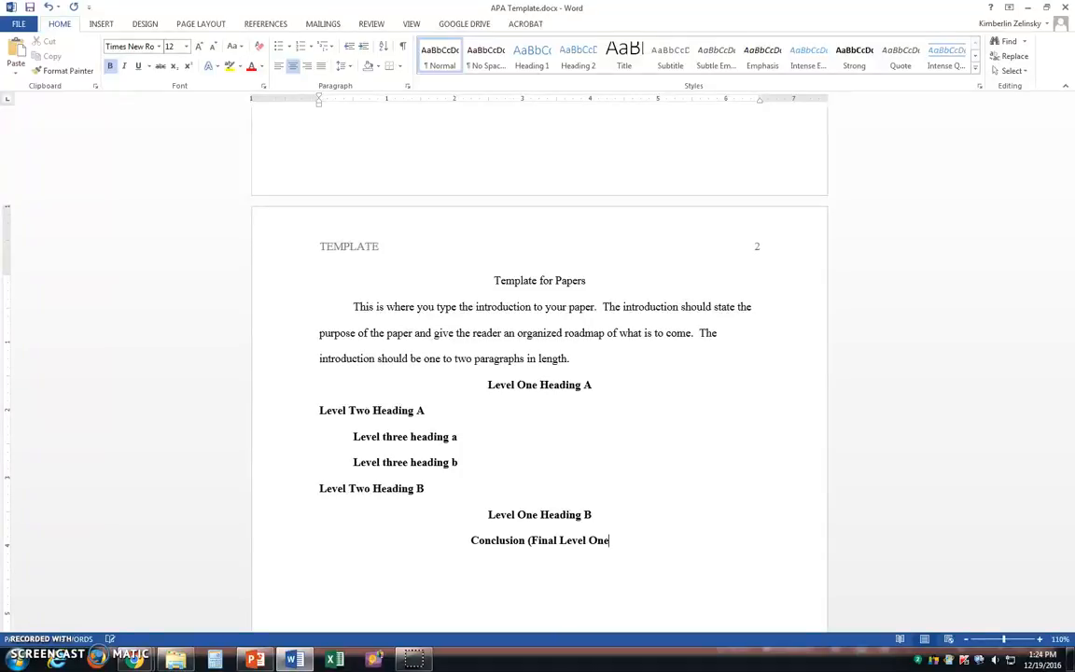
{"action": "type", "text": " Heading)"}
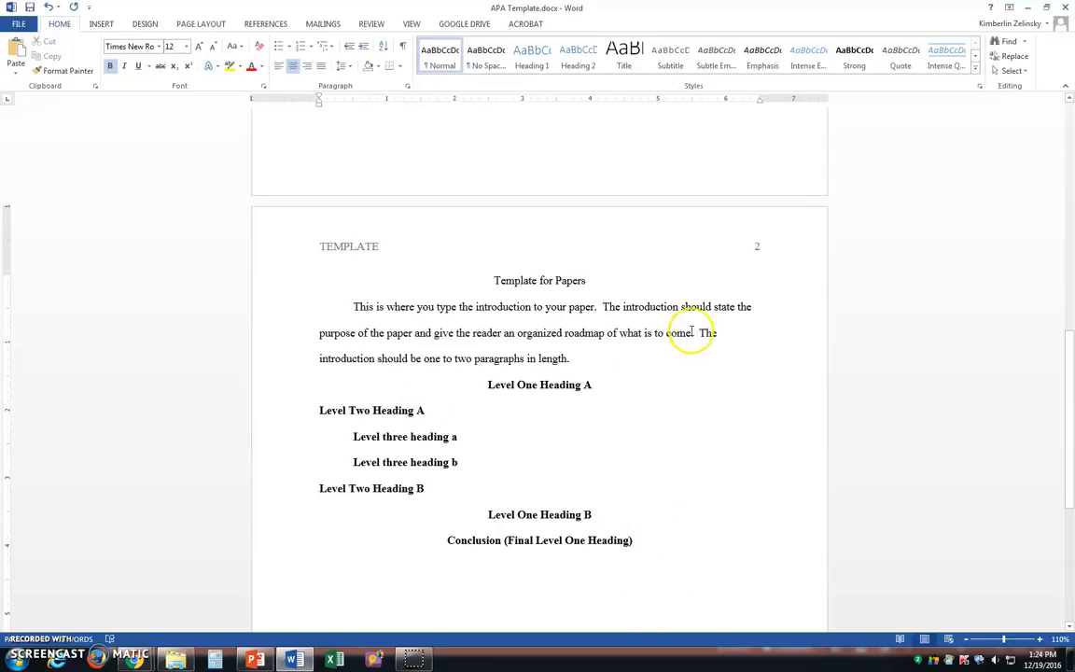
Insert a page break below the Conclusion heading to start page 3
{"action": "left_click", "coordinate": [648, 540]}
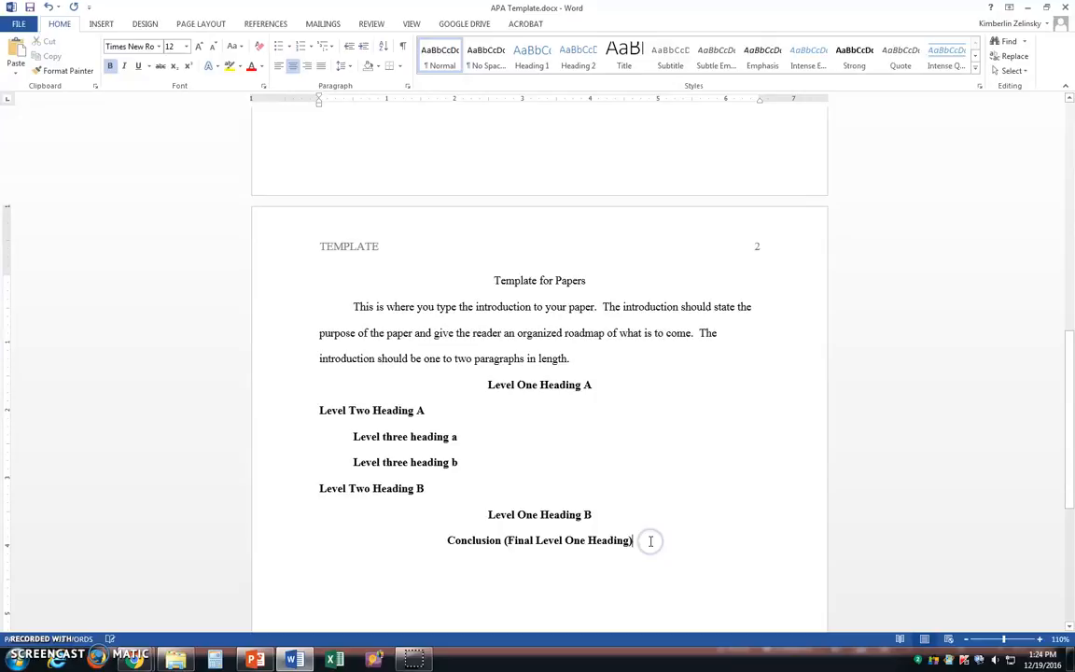
{"action": "scroll", "coordinate": [540, 590], "scroll_direction": "down", "scroll_amount": 1}
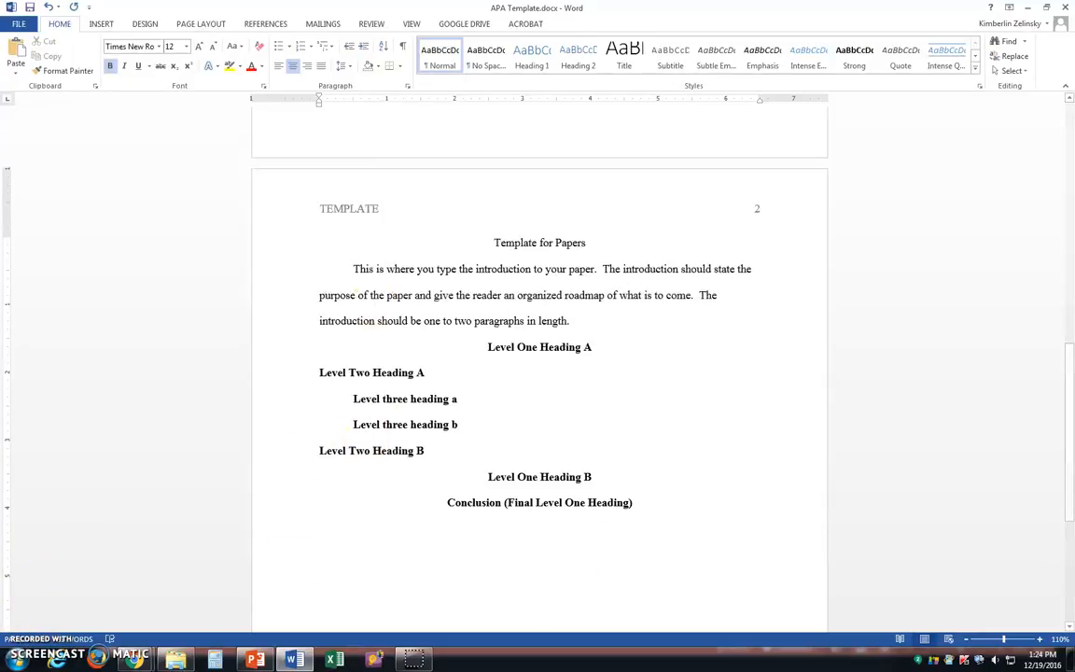
{"action": "left_click", "coordinate": [99, 23]}
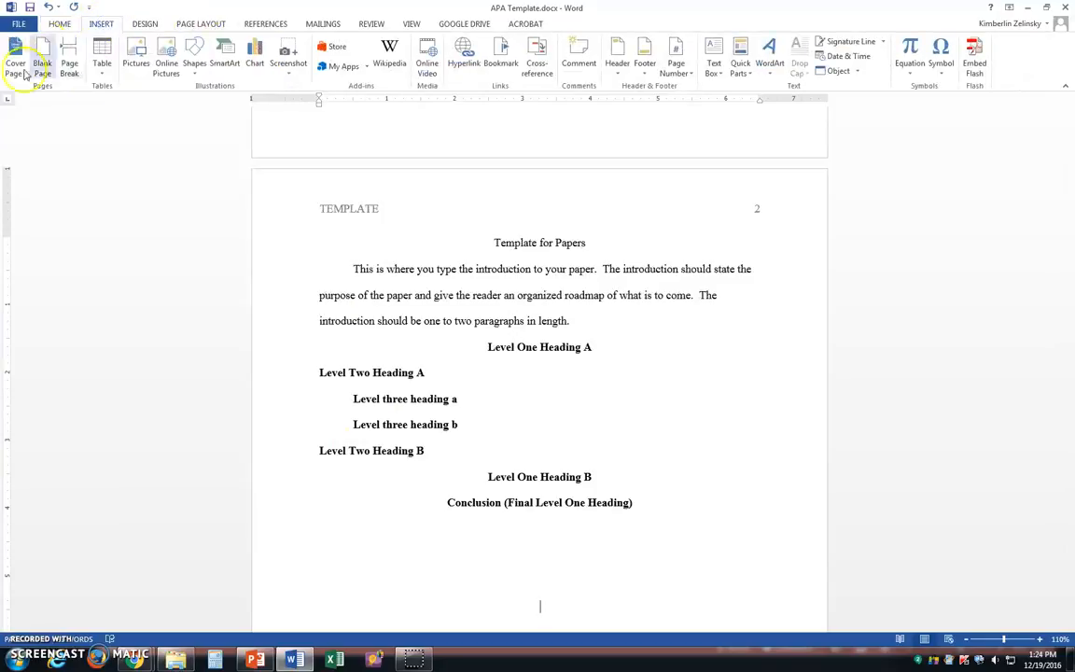
{"action": "left_click", "coordinate": [69, 52]}
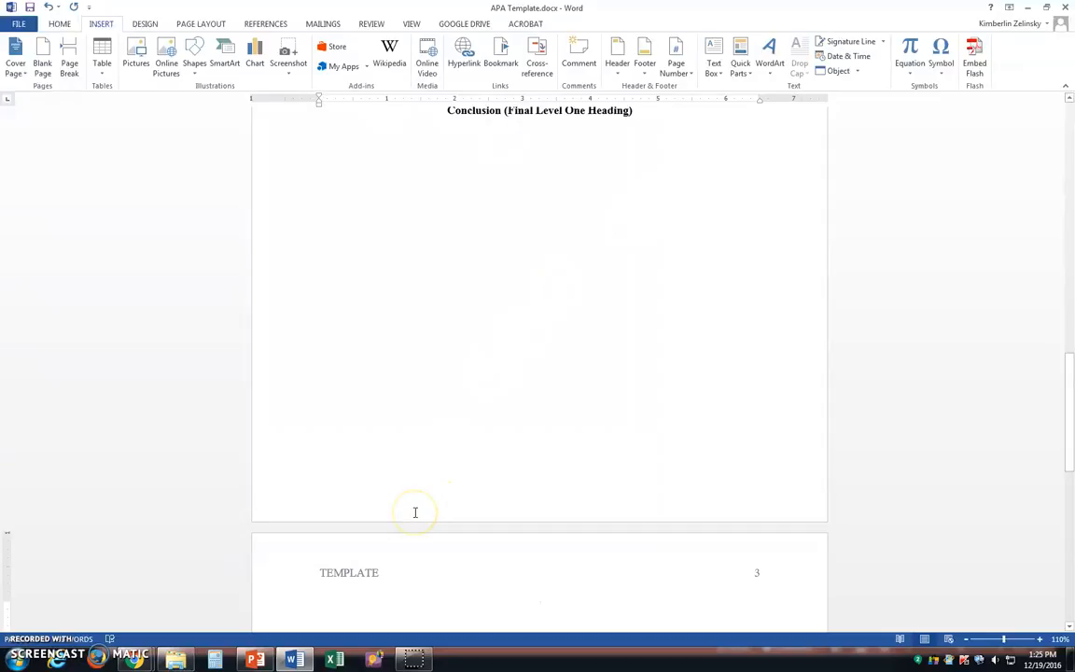
Enter the centered, non-bold title "References" on the first line of page 3 and start a new line below it
{"action": "left_click", "coordinate": [62, 24]}
{"action": "left_click", "coordinate": [109, 66]}
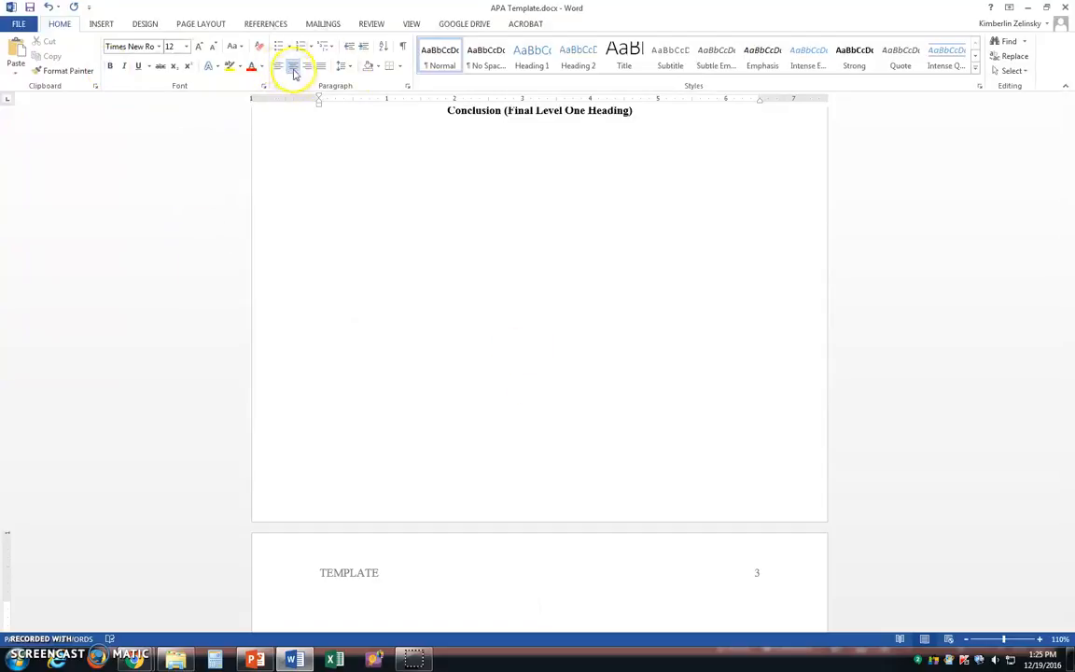
{"action": "type", "text": "References"}
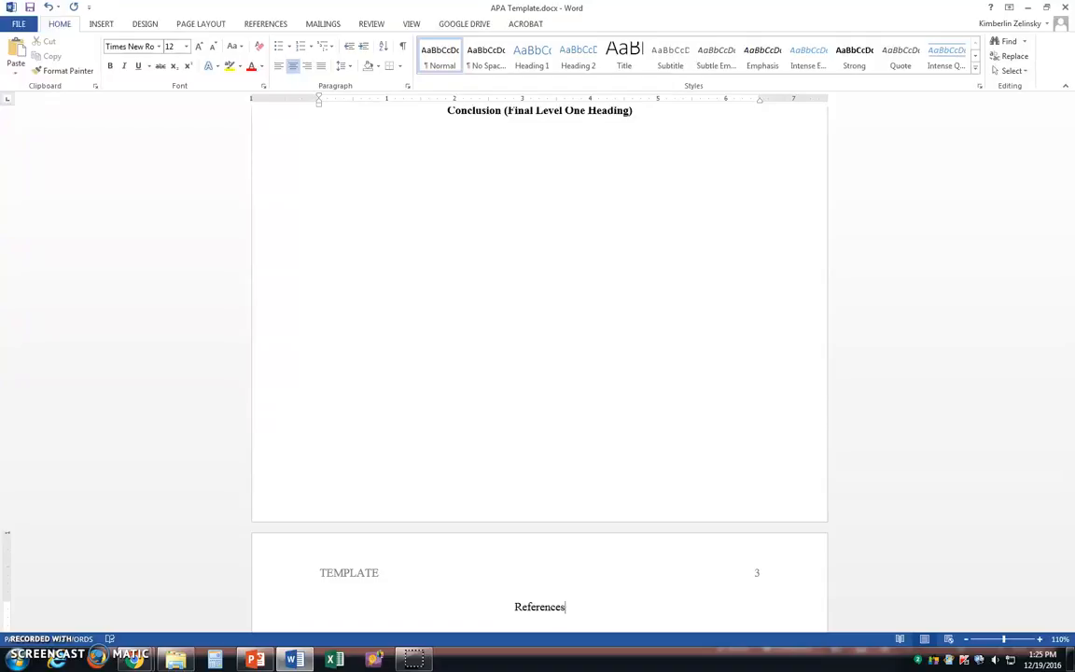
{"action": "key", "text": "Return"}
Left-align the line below the References title and give it a hanging indent of 0.5"
{"action": "left_click", "coordinate": [278, 66]}
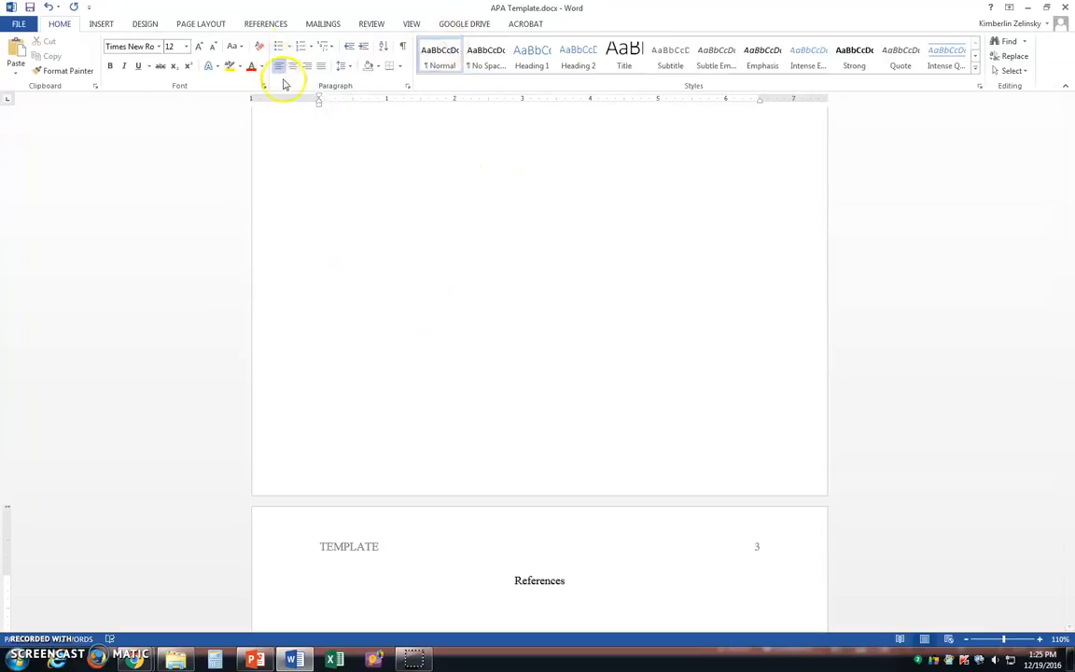
{"action": "left_click", "coordinate": [408, 87]}
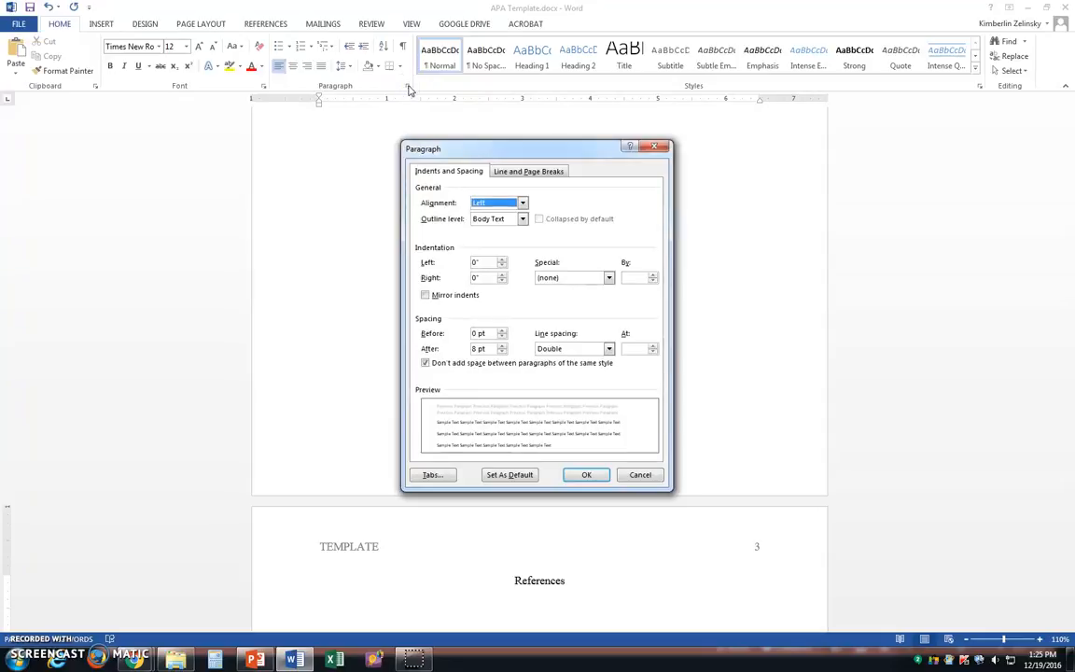
{"action": "left_click", "coordinate": [608, 280]}
{"action": "left_click", "coordinate": [572, 307]}
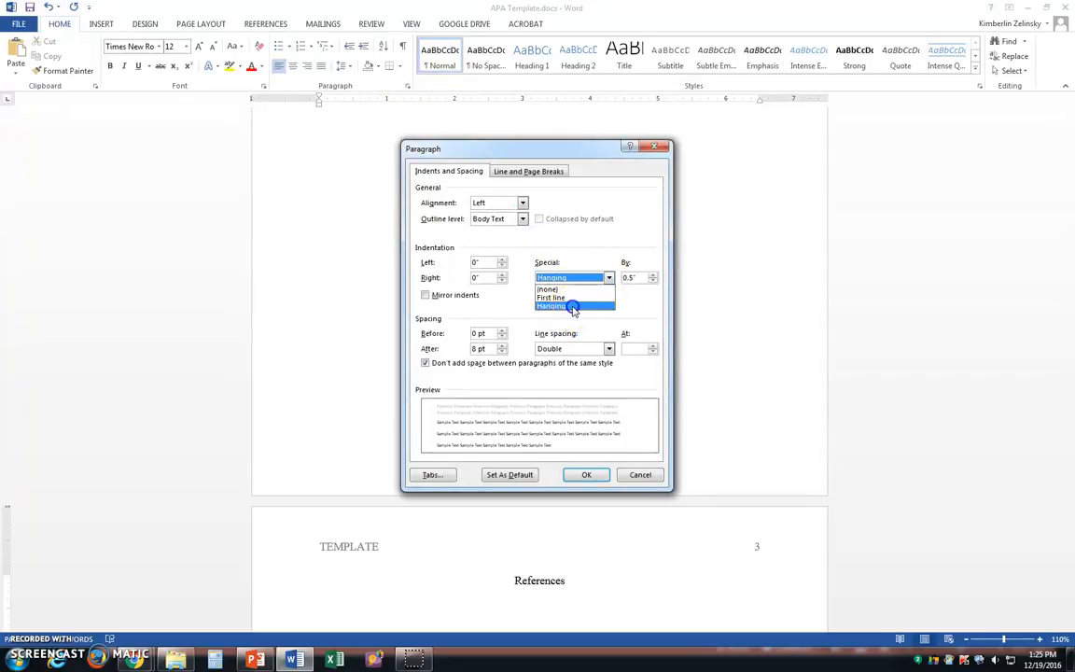
{"action": "left_click", "coordinate": [581, 475]}
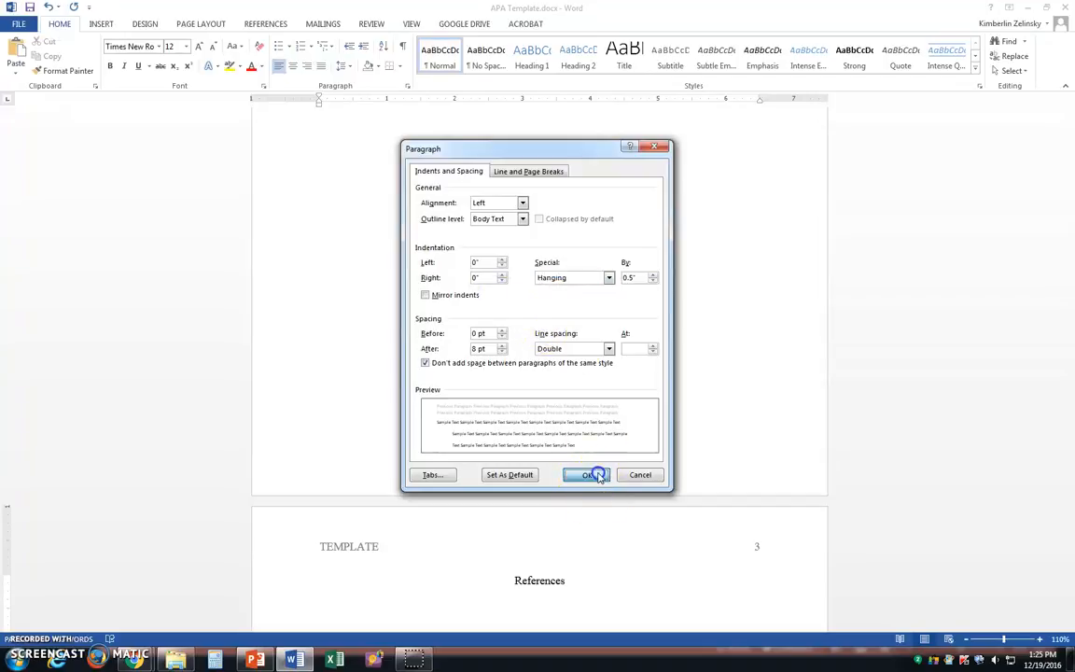
{"action": "scroll", "coordinate": [857, 375], "scroll_direction": "down", "scroll_amount": 2}
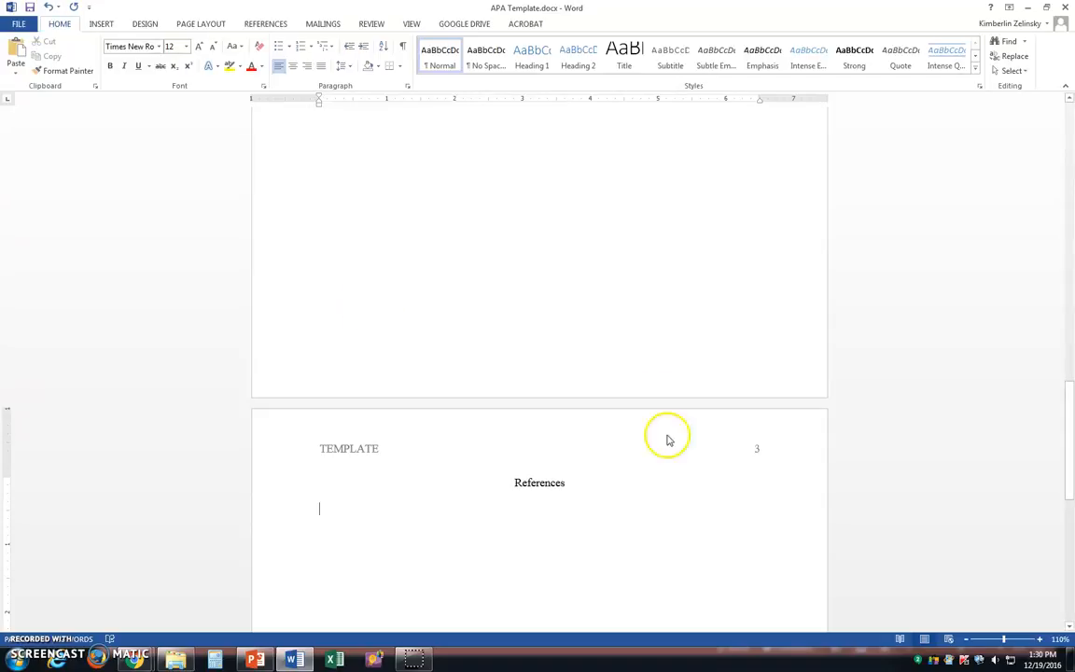
{"action": "left_click", "coordinate": [346, 534]}
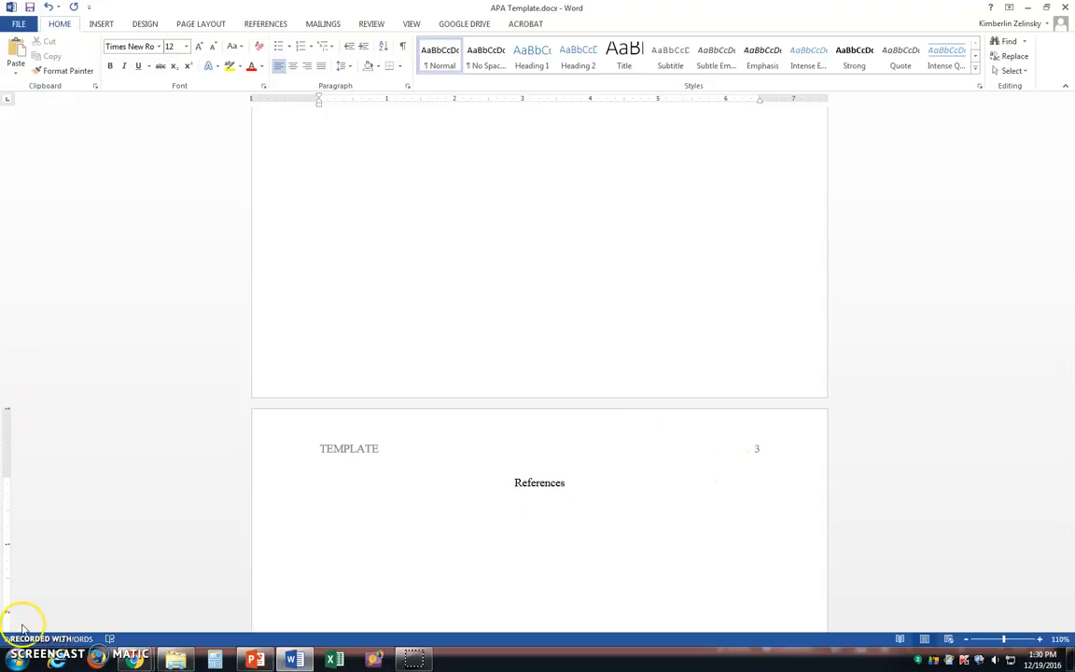